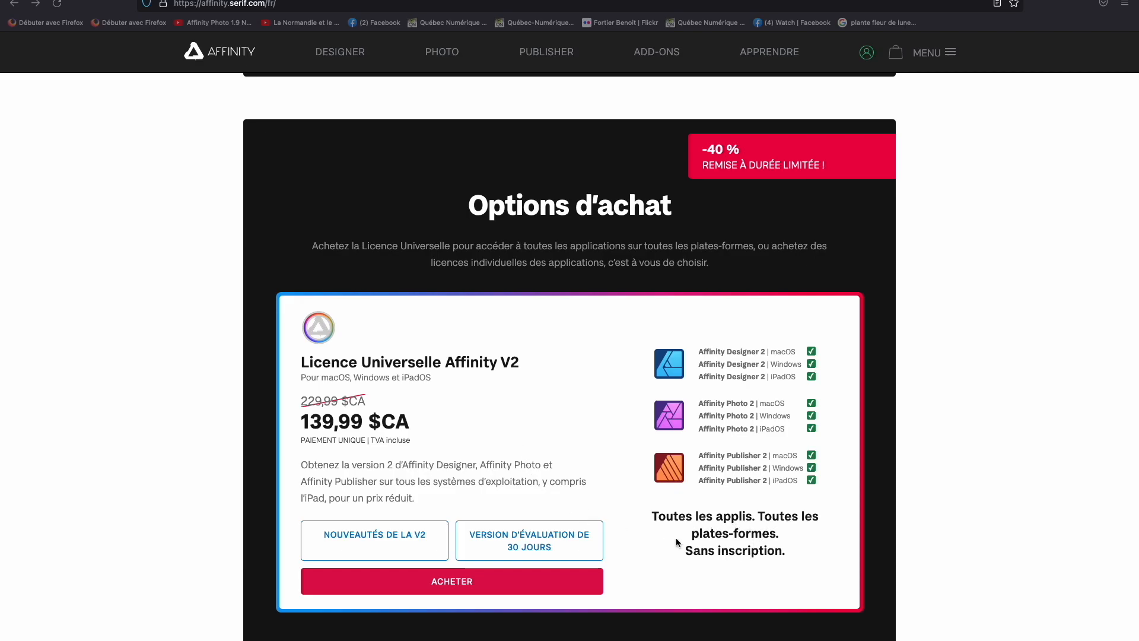
# Review the Affinity V2 purchase options, the individual desktop application prices and the FAQ on the Affinity website
pyautogui.scroll(-7, 739, 557)
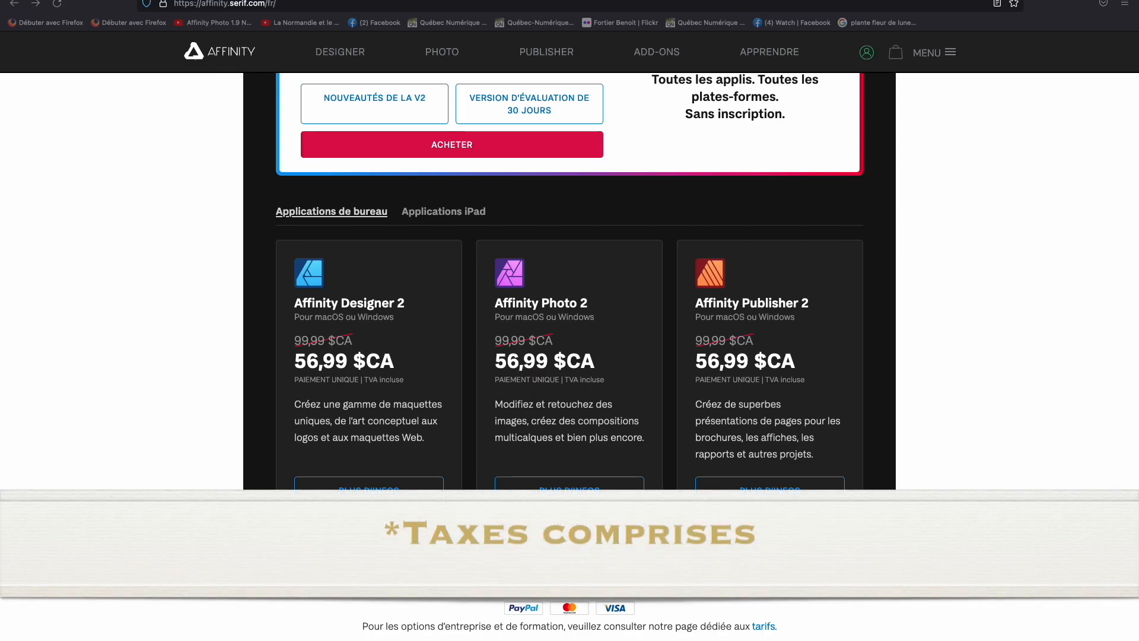
pyautogui.scroll(-10, 350, 316)
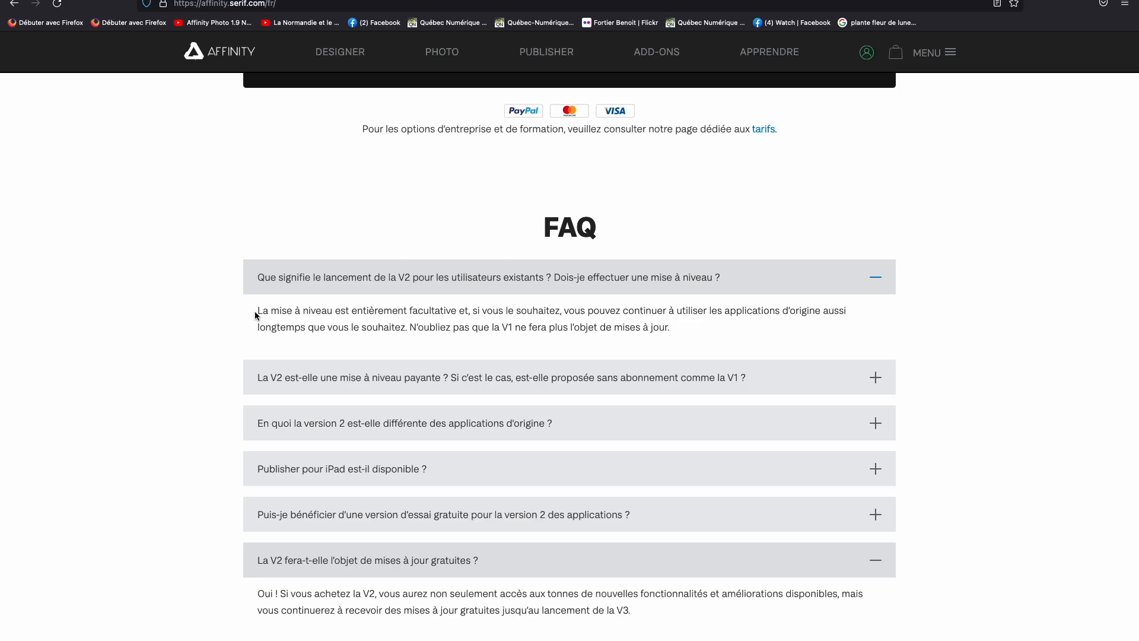
pyautogui.scroll(-5, 237, 356)
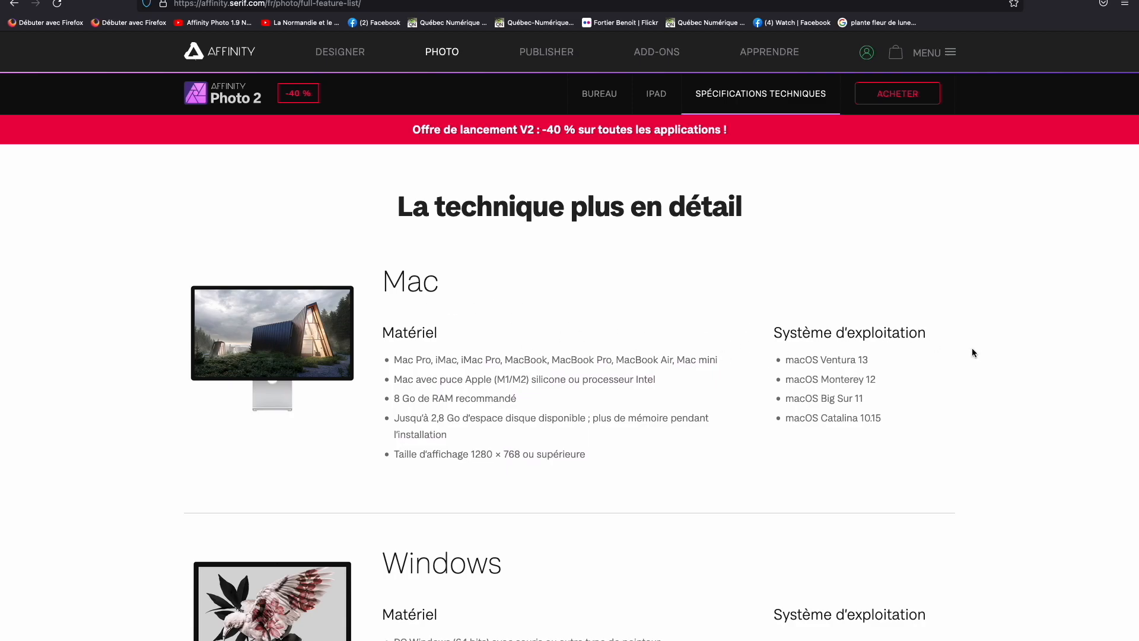
# Examine the Affinity Photo 2 technical specifications for Mac, Windows and iPad, down to the complete feature list
pyautogui.scroll(-5, 974, 353)
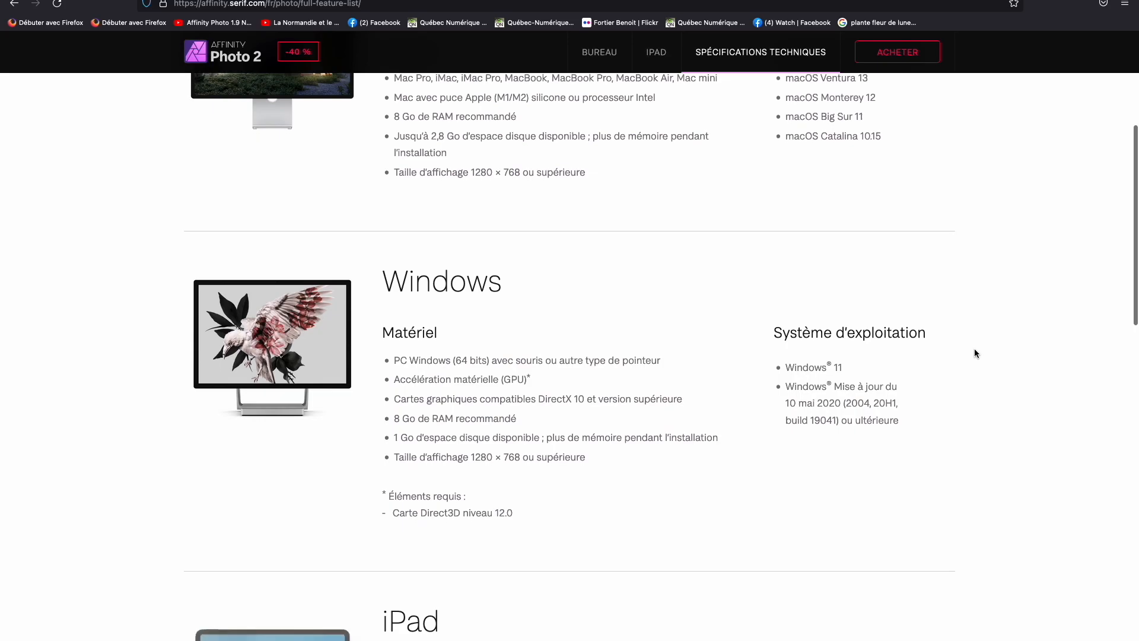
pyautogui.scroll(-1, 974, 349)
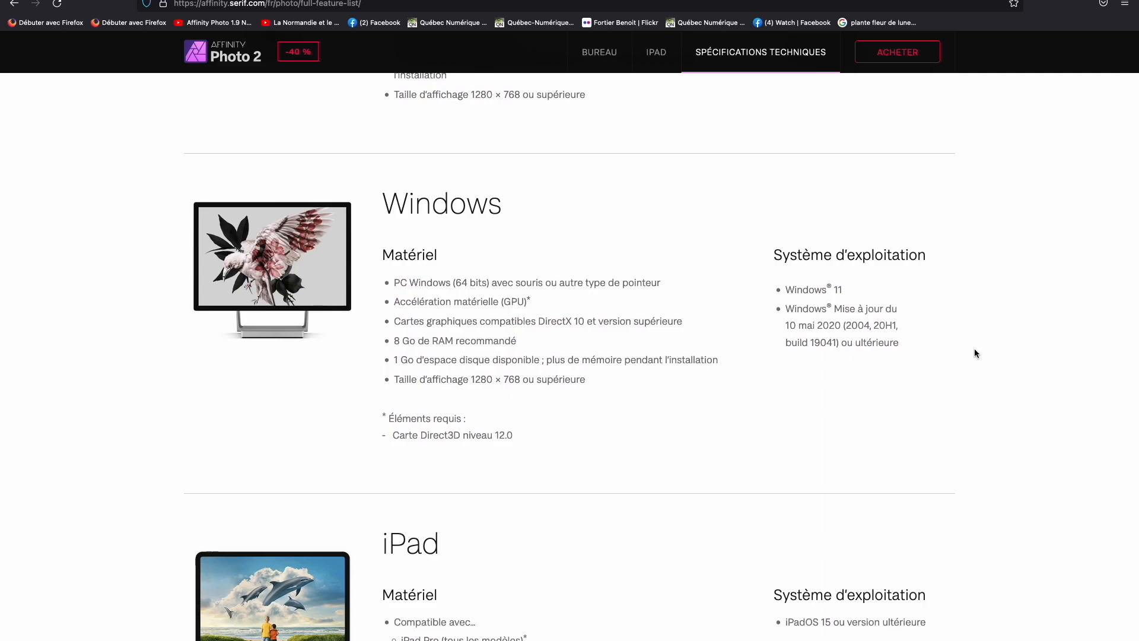
pyautogui.scroll(-6, 974, 349)
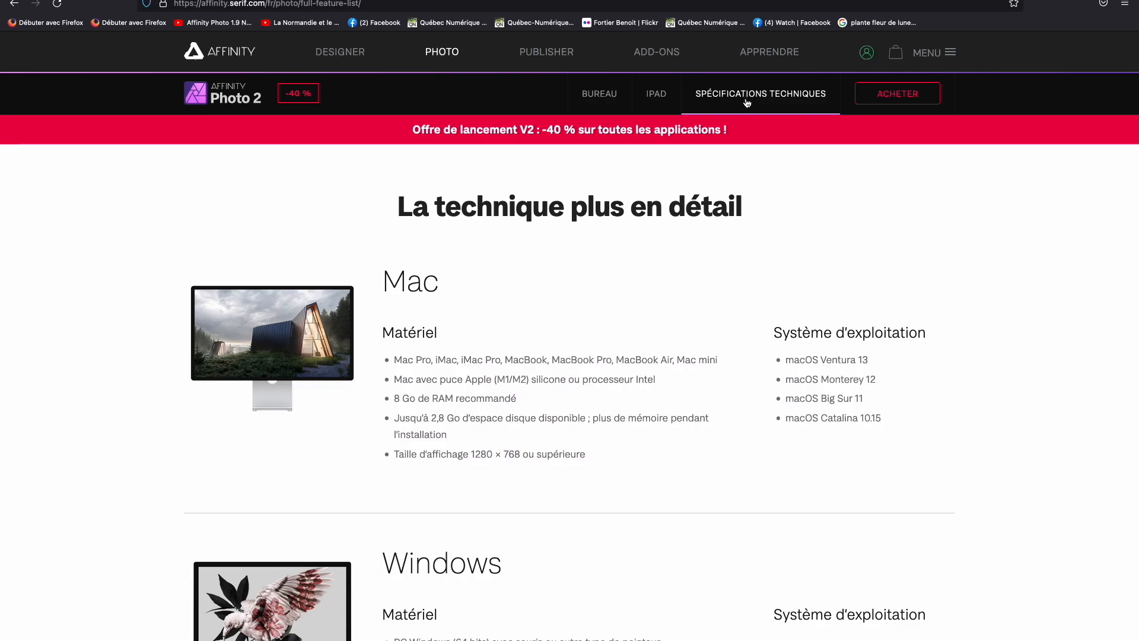
pyautogui.scroll(-8, 808, 198)
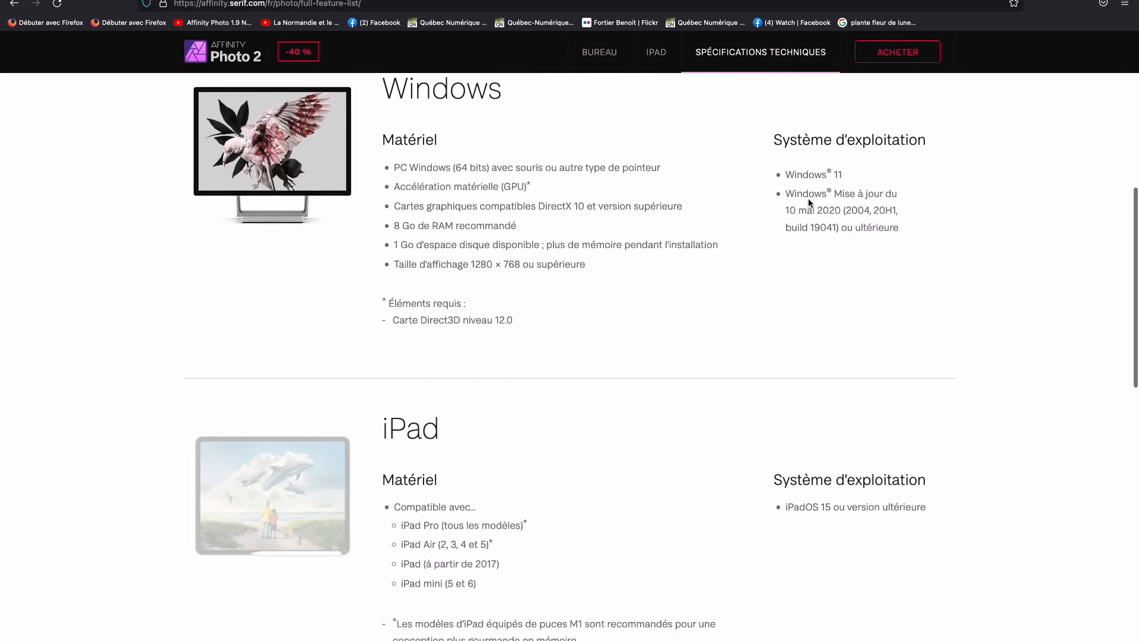
pyautogui.scroll(-13, 808, 198)
pyautogui.scroll(5, 809, 203)
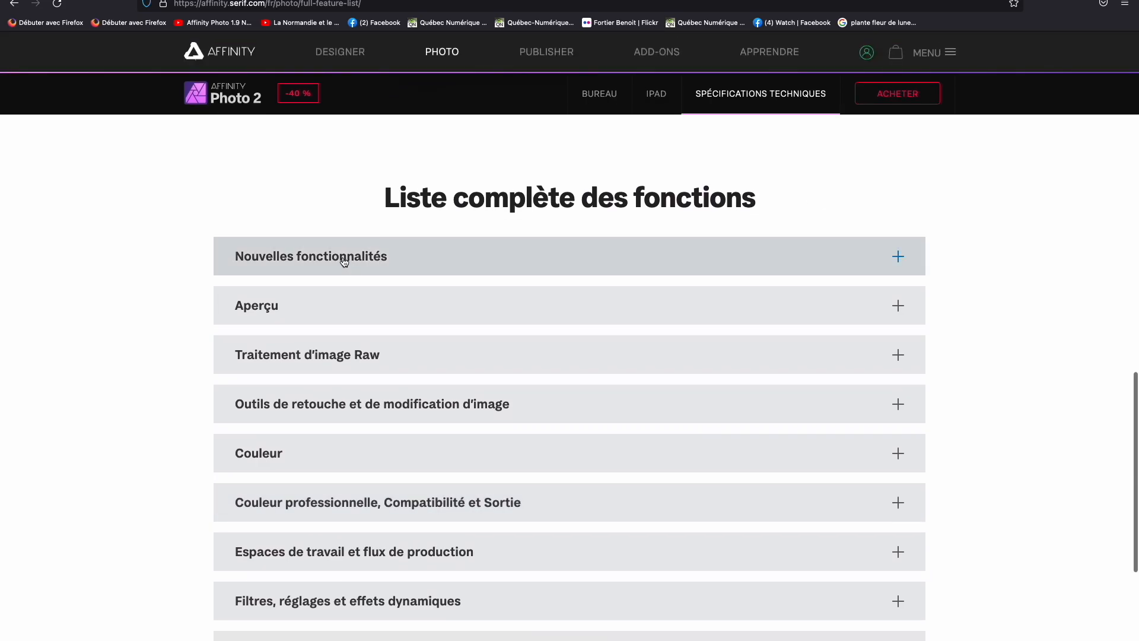
# Expand the Nouvelles fonctionnalités section of the feature list and read through the new Affinity Photo 2 features
pyautogui.click(345, 261)
pyautogui.scroll(-1, 344, 262)
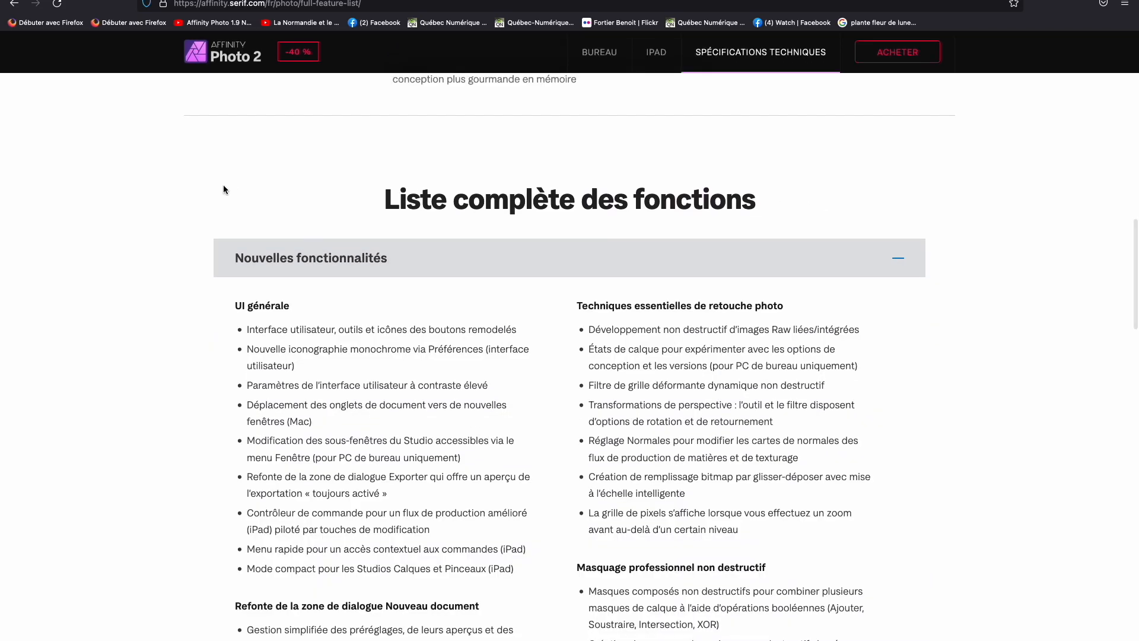
pyautogui.scroll(-3, 916, 307)
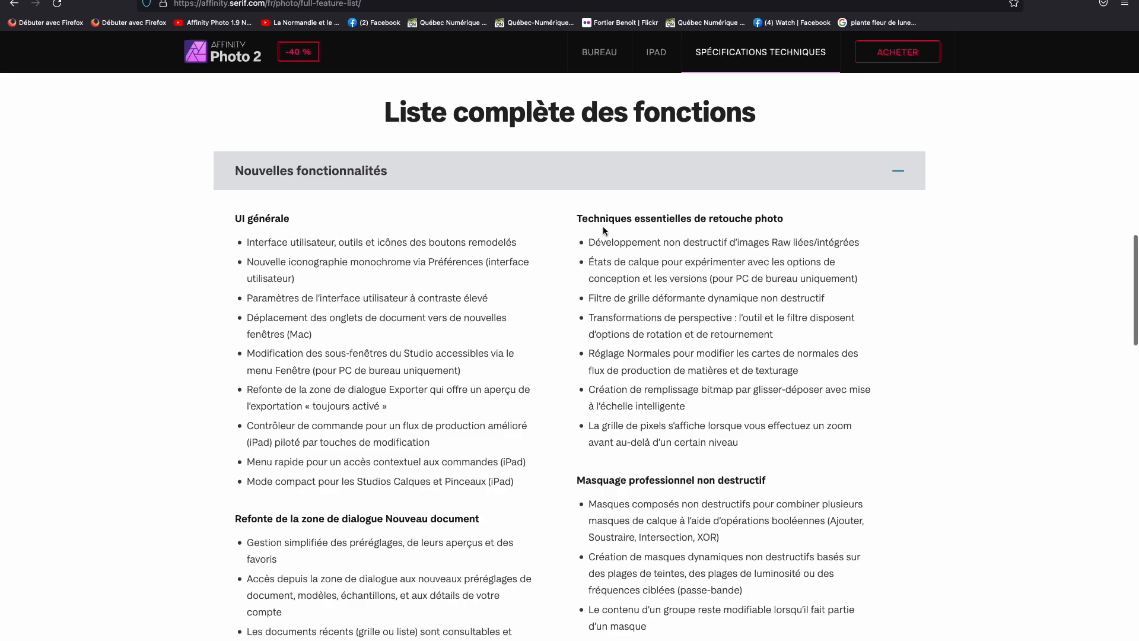
pyautogui.scroll(-5, 466, 270)
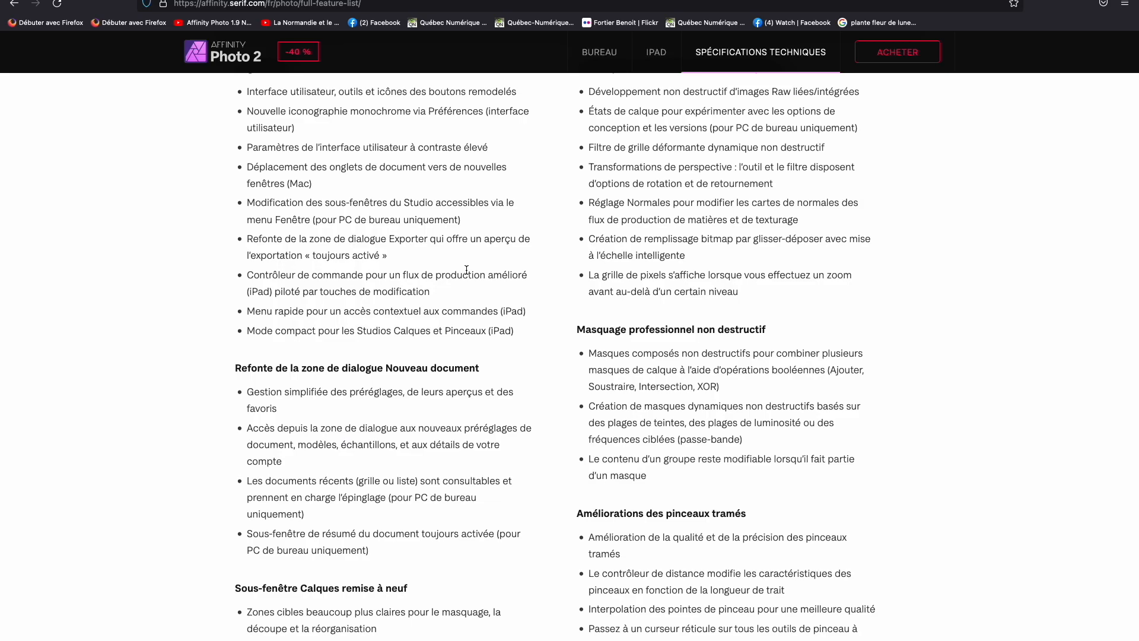
pyautogui.scroll(-6, 466, 270)
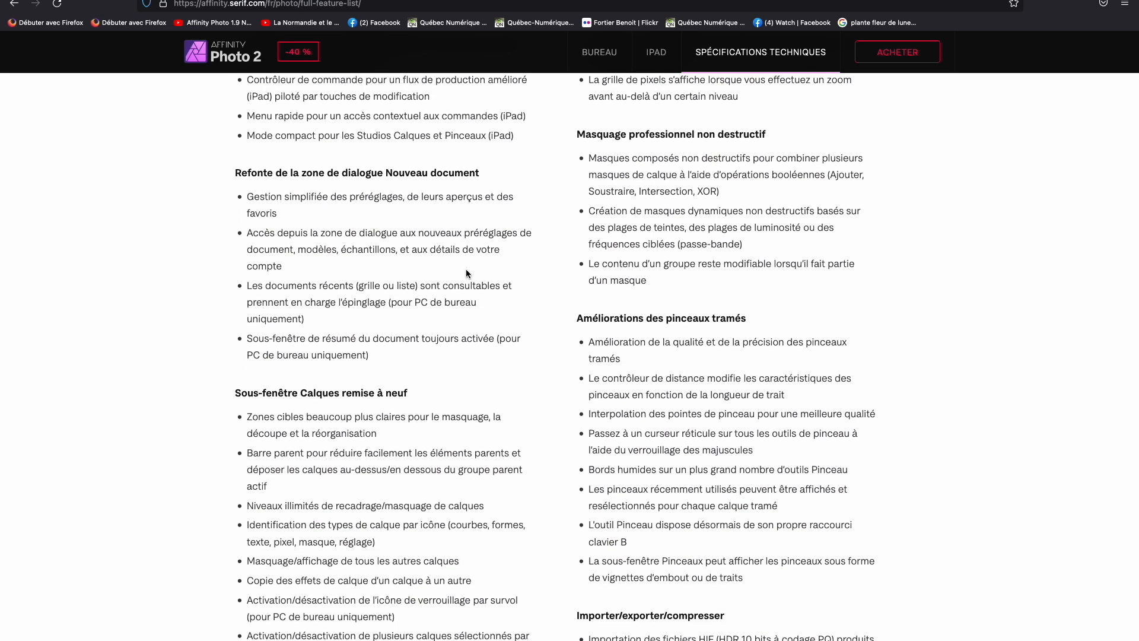
pyautogui.scroll(-2, 467, 273)
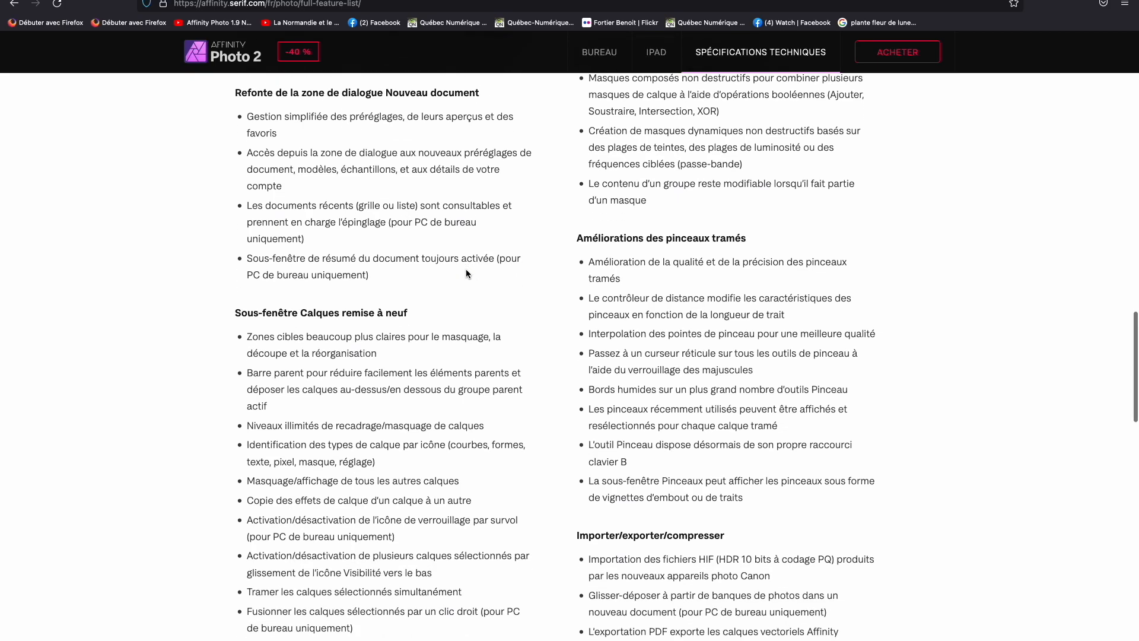
pyautogui.scroll(-4, 467, 273)
pyautogui.scroll(-3, 467, 270)
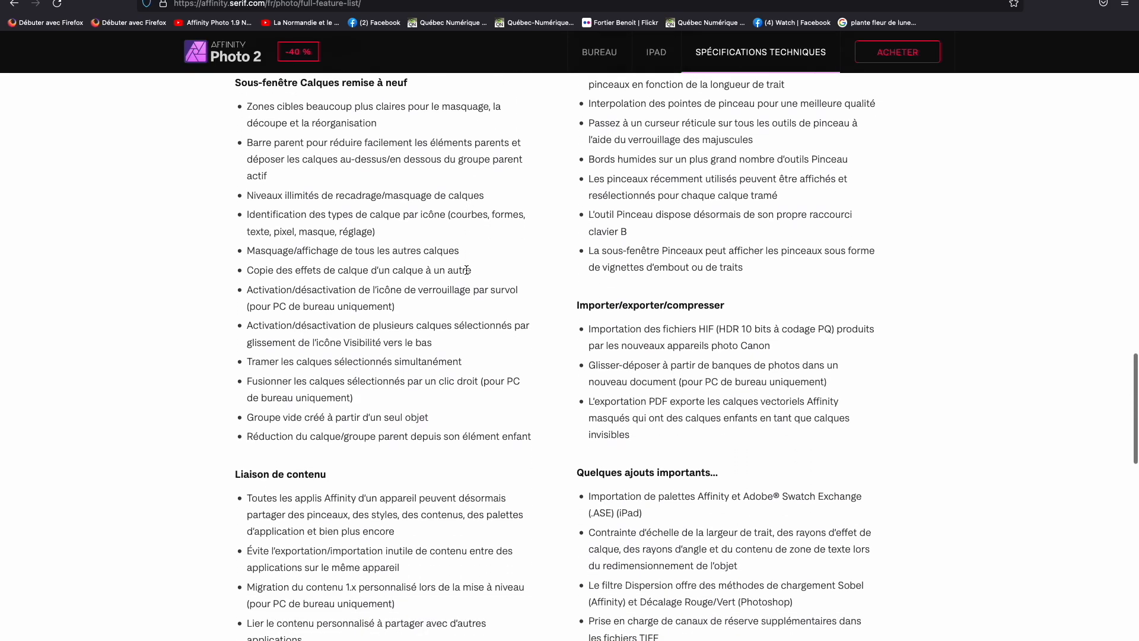
pyautogui.scroll(-2, 466, 270)
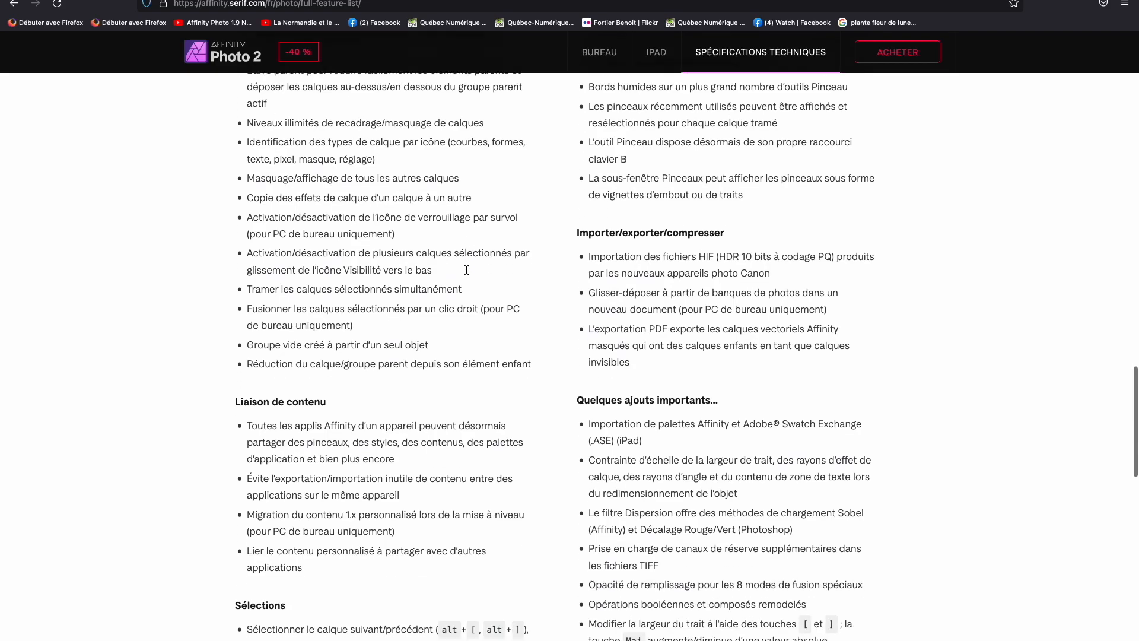
pyautogui.scroll(-2, 466, 271)
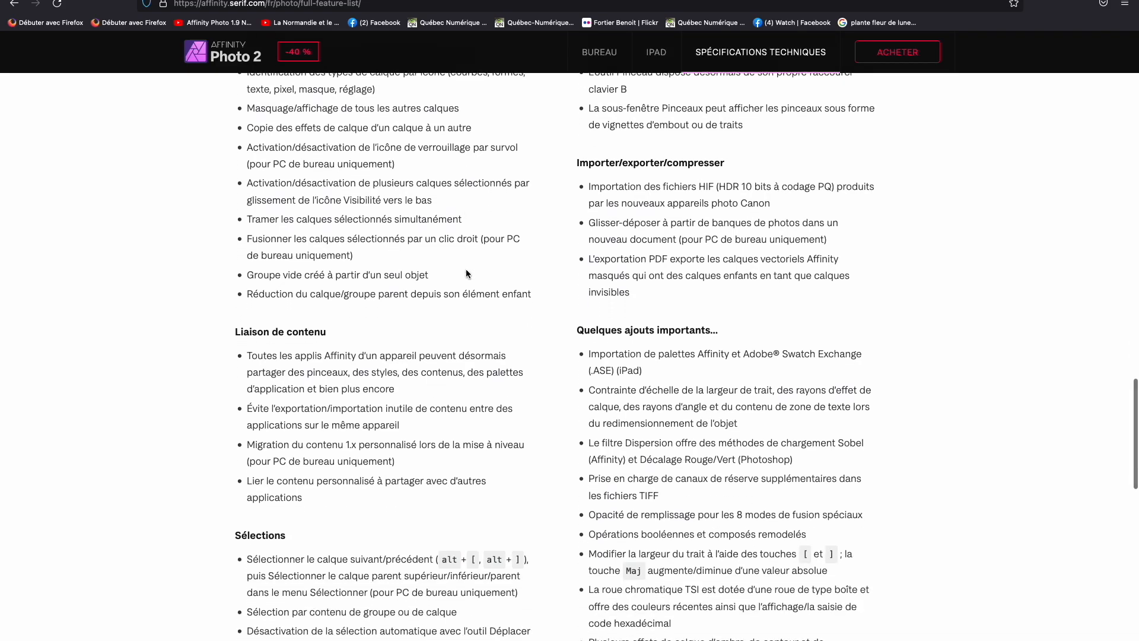
pyautogui.scroll(-4, 472, 294)
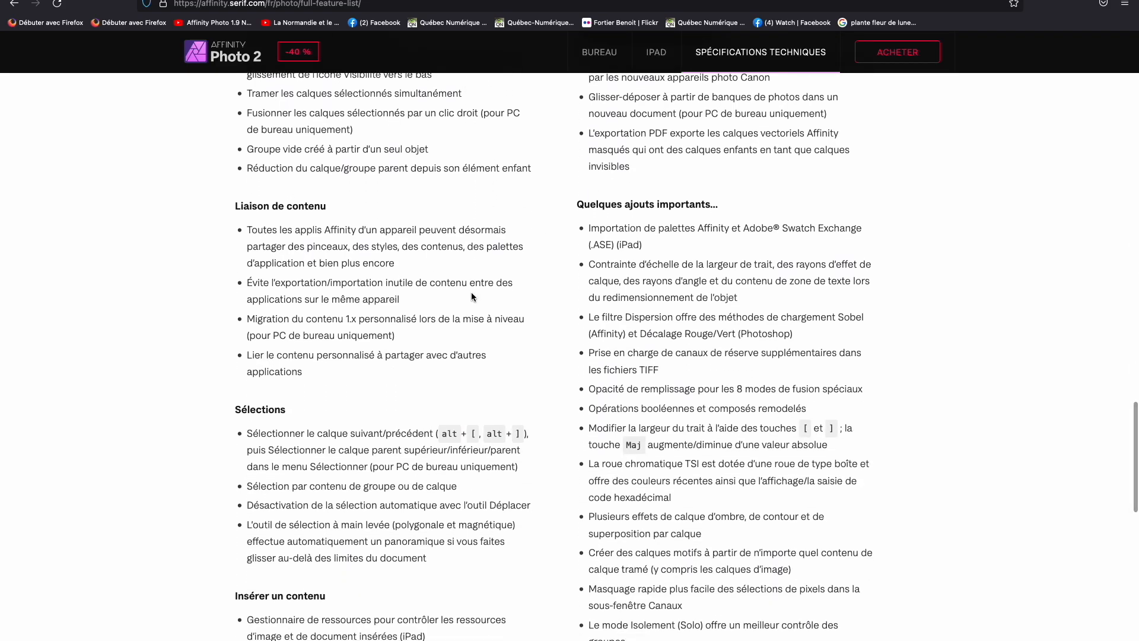
pyautogui.scroll(-3, 472, 293)
pyautogui.hscroll(-2, 471, 293)
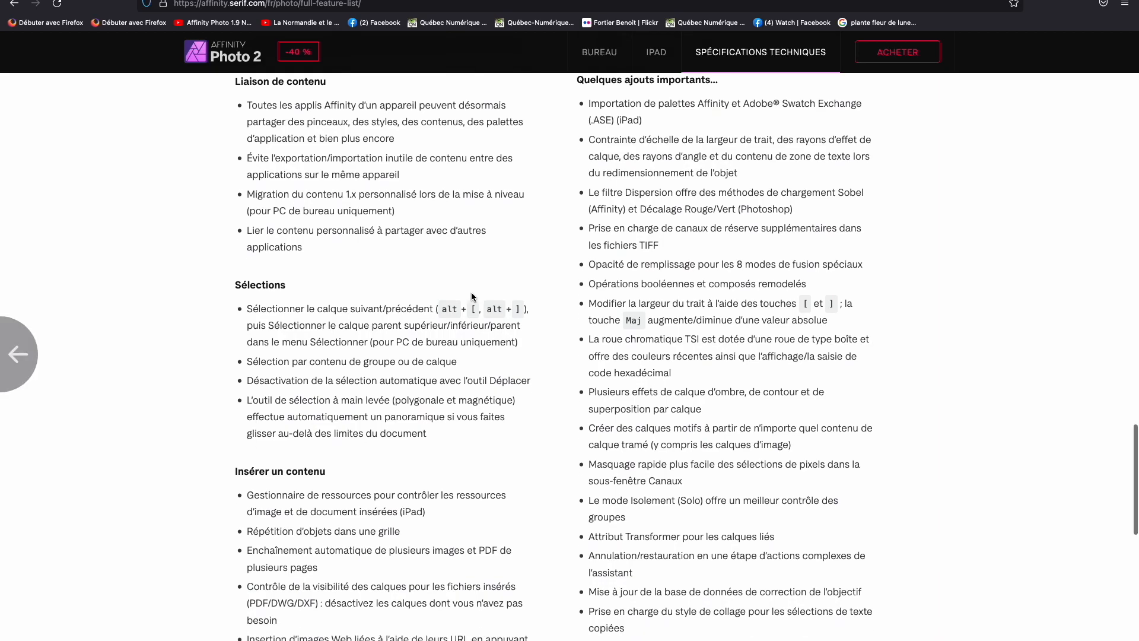
pyautogui.scroll(20, 471, 293)
pyautogui.scroll(-3, 472, 293)
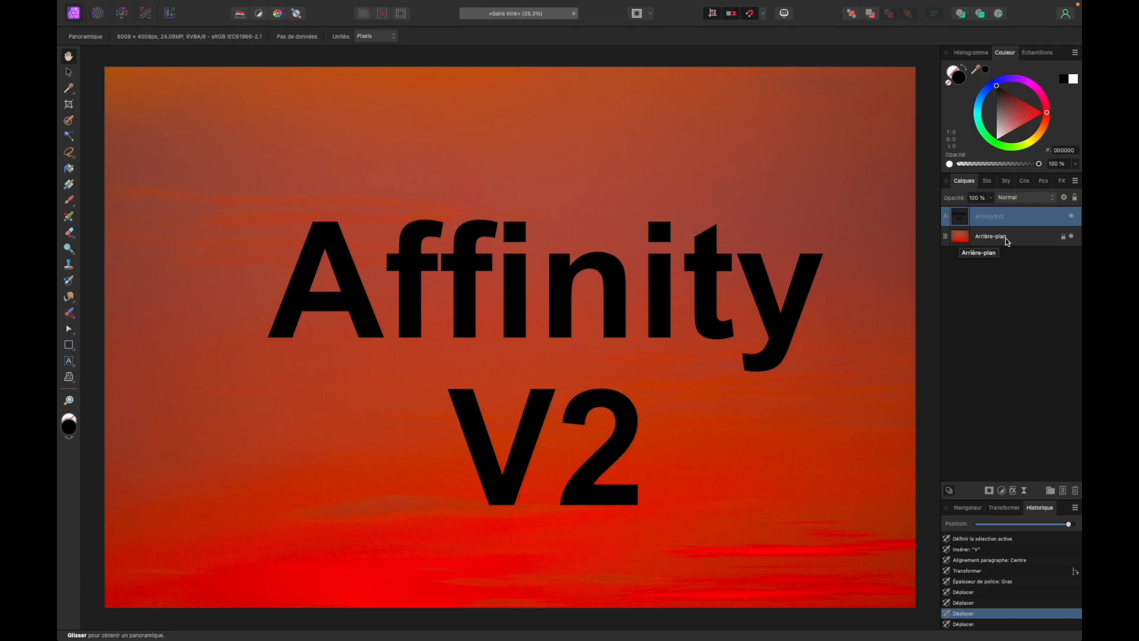
# Switch to Affinity Photo 2 and move the Arrière-plan layer up onto the Affinity V2 text layer
pyautogui.click(962, 240)
pyautogui.moveTo(962, 240); pyautogui.dragTo(975, 221)
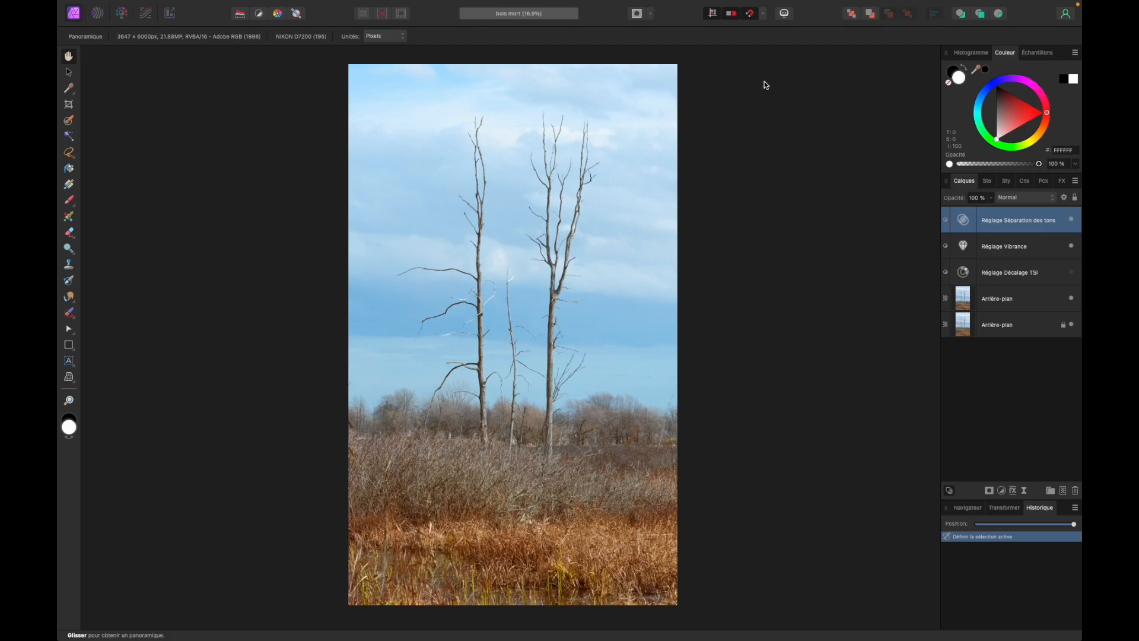
# Open the assistant preferences and examine the Général, Couleur, Performances, Interface utilisateur, Outils, Raccourcis and Assistant settings
pyautogui.click(782, 13)
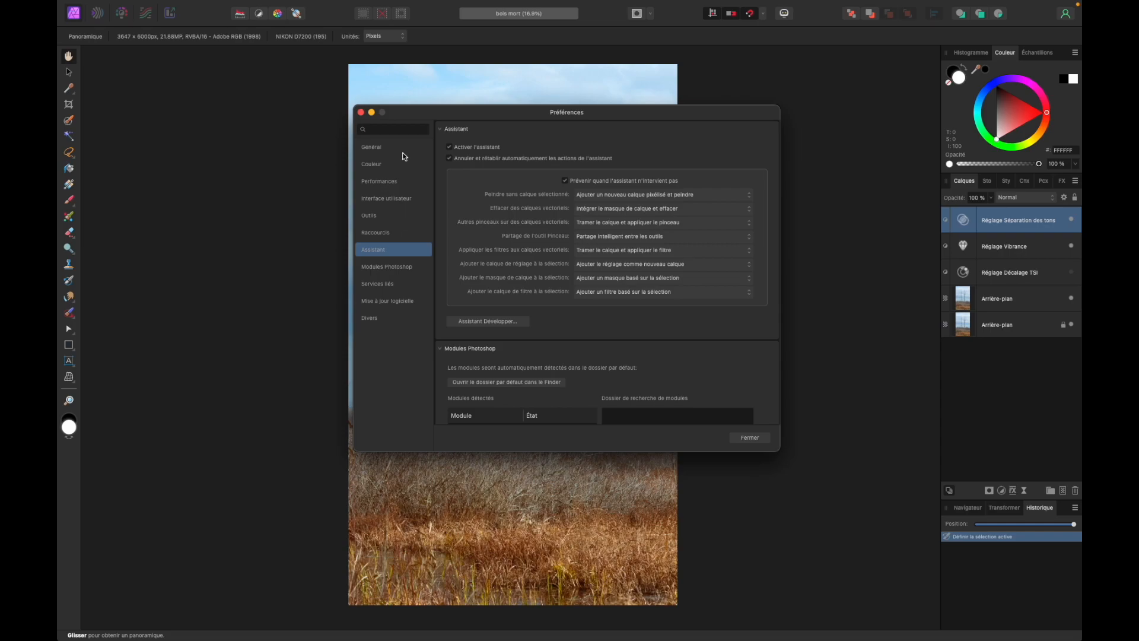
pyautogui.click(384, 148)
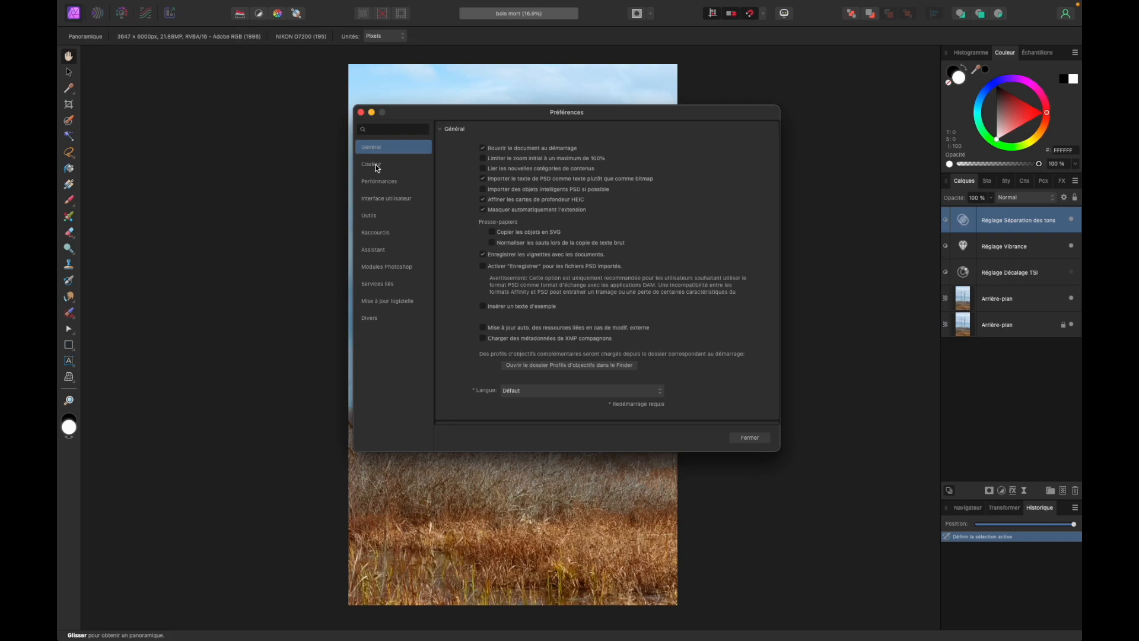
pyautogui.click(376, 167)
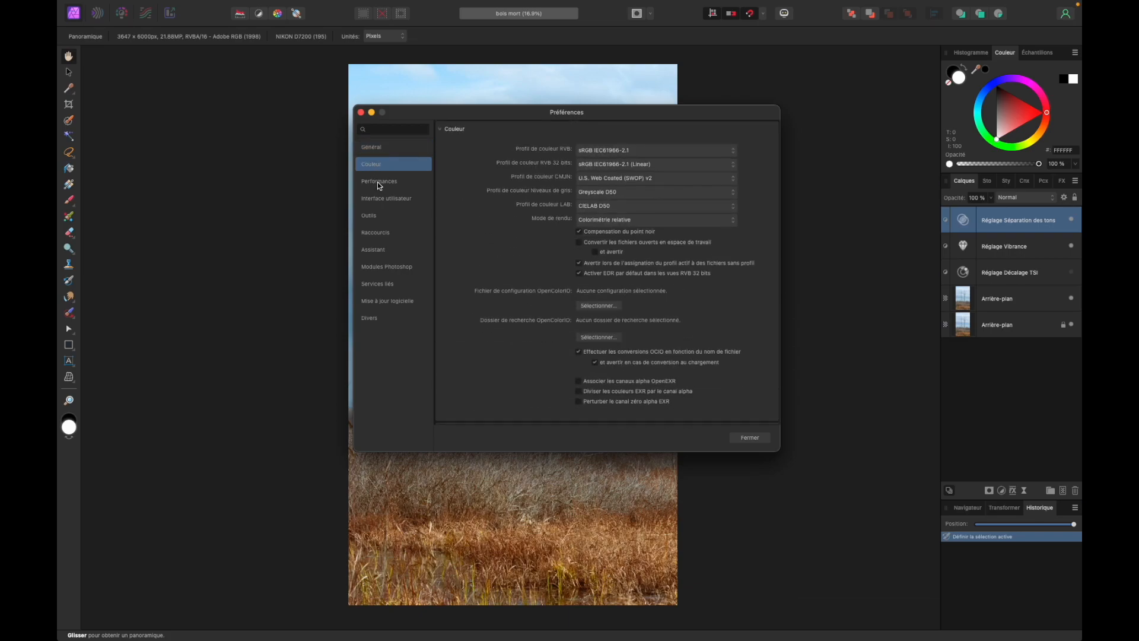
pyautogui.click(378, 183)
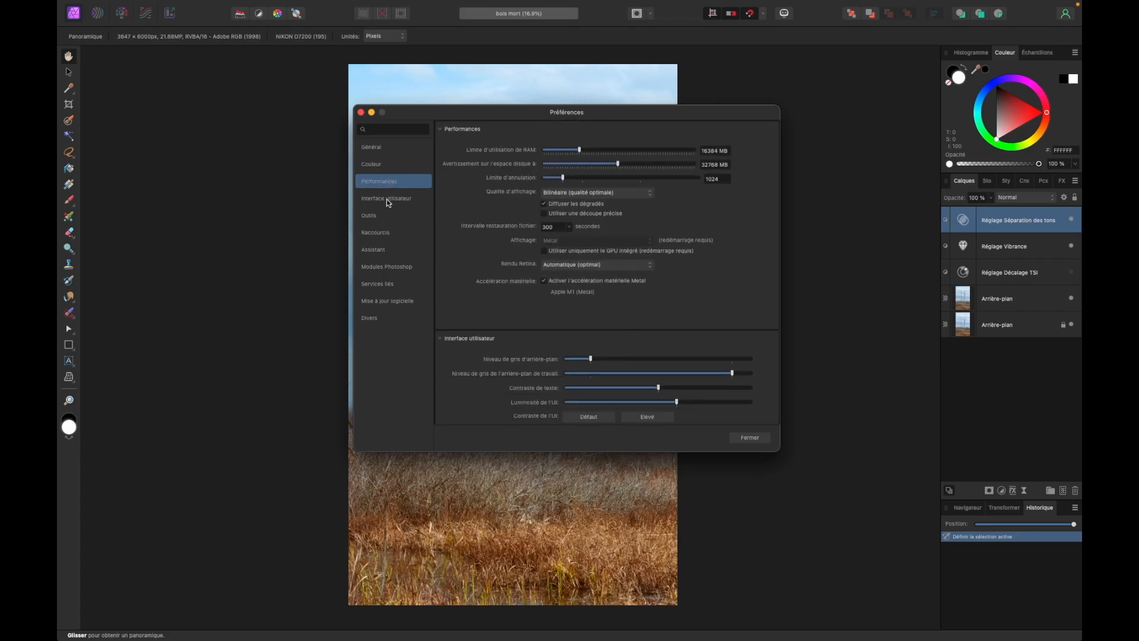
pyautogui.click(387, 201)
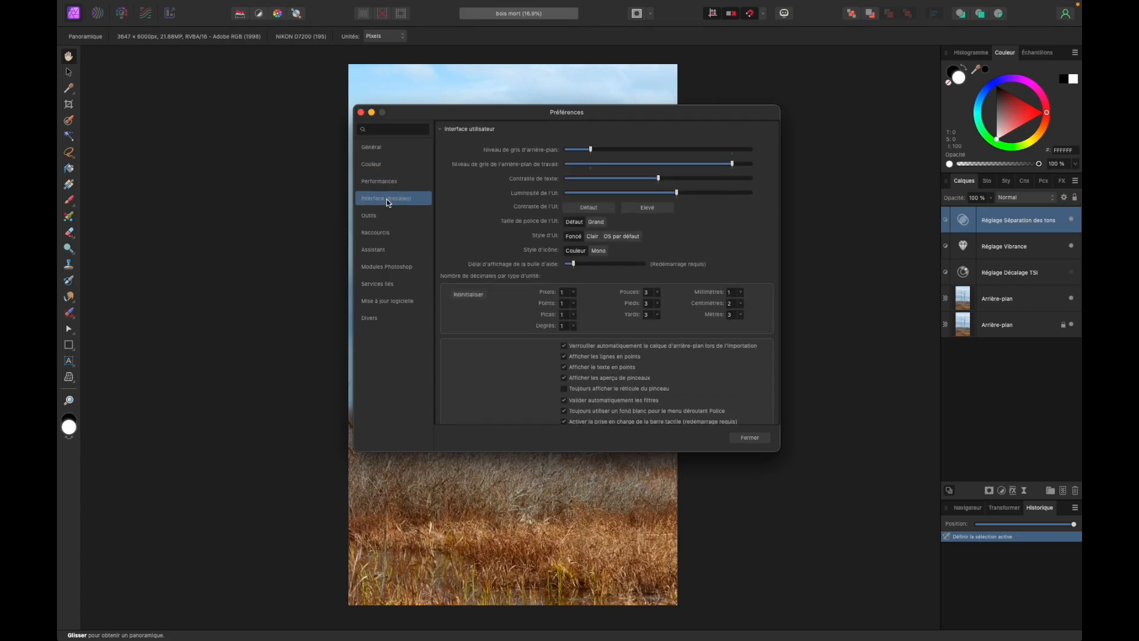
pyautogui.click(381, 217)
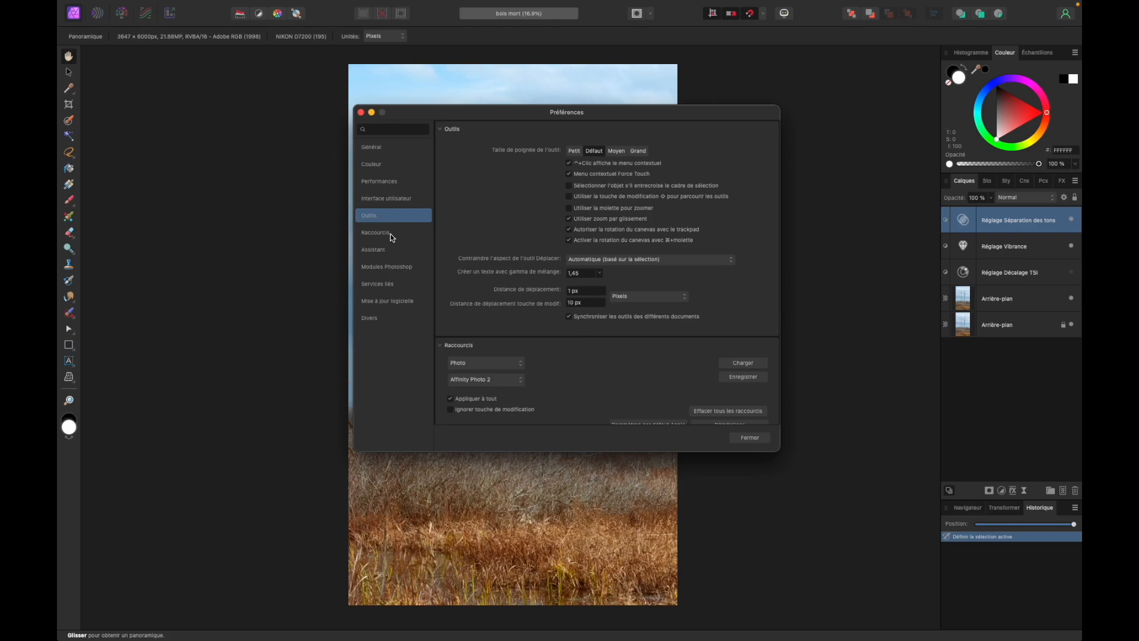
pyautogui.click(390, 233)
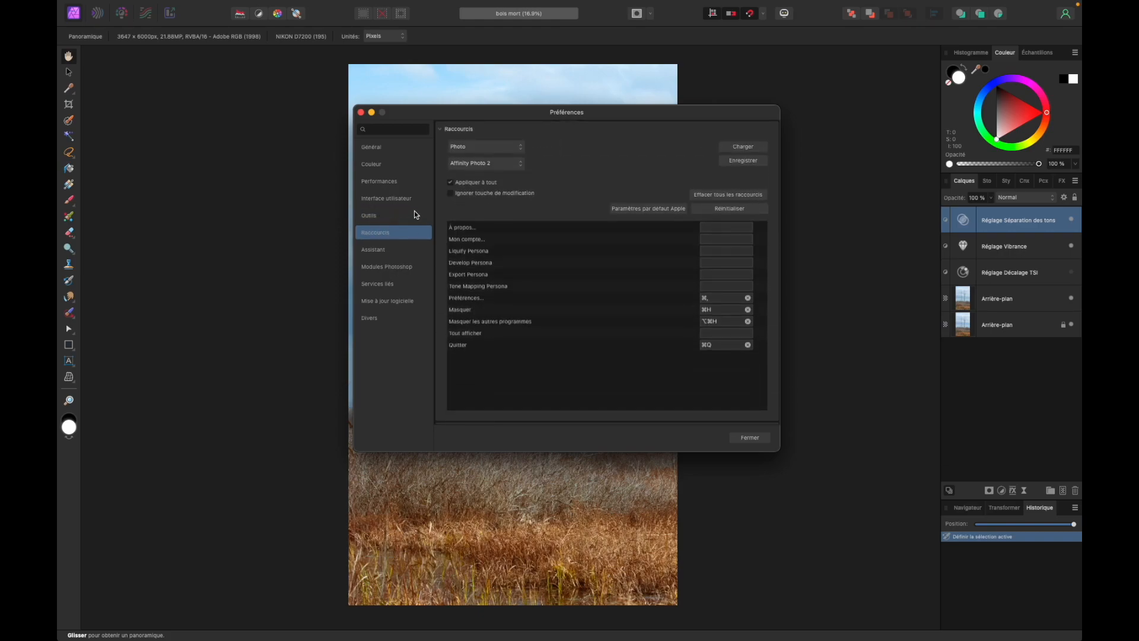
pyautogui.click(382, 248)
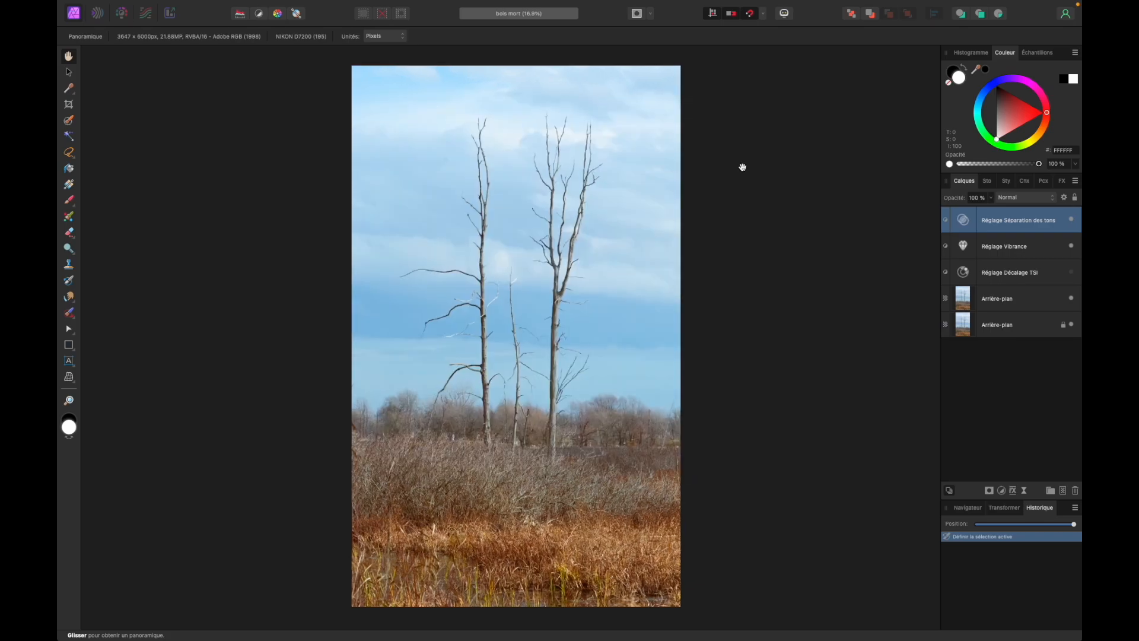
# Examine the list of studio panels that can be shown or hidden, leaving it without changing any
pyautogui.moveTo(524, 3)
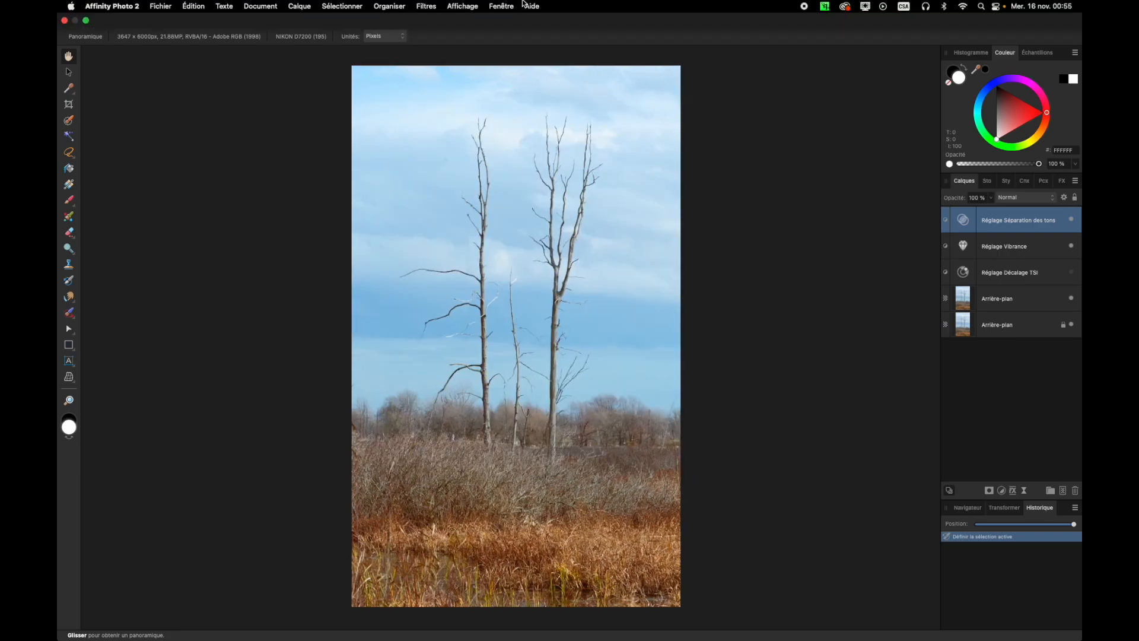
pyautogui.click(467, 7)
pyautogui.moveTo(501, 8)
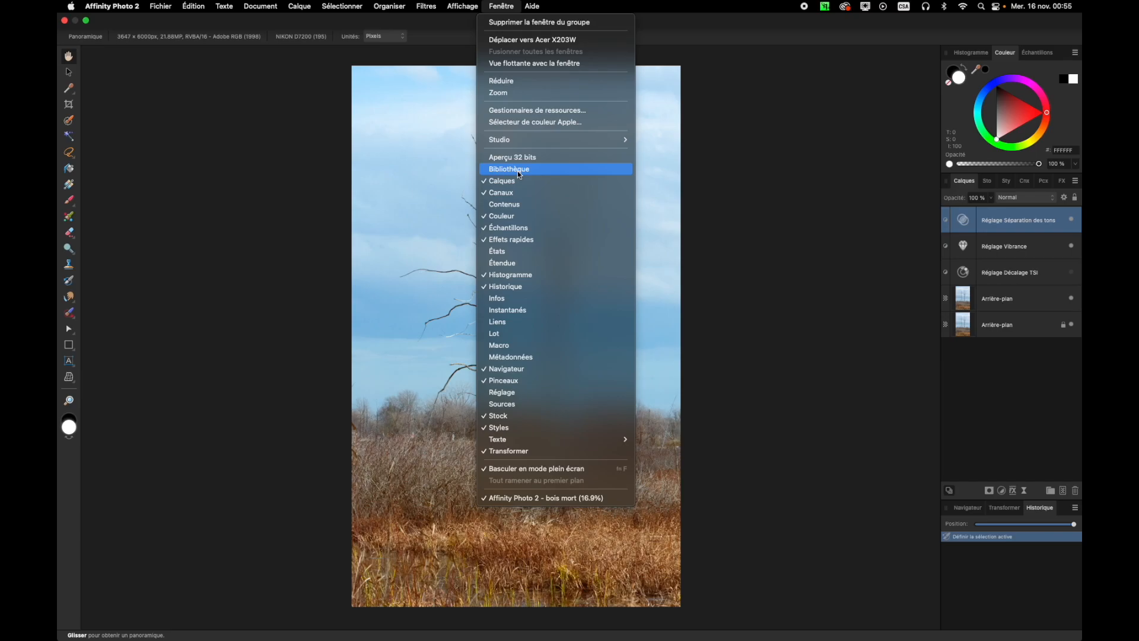
pyautogui.click(1000, 185)
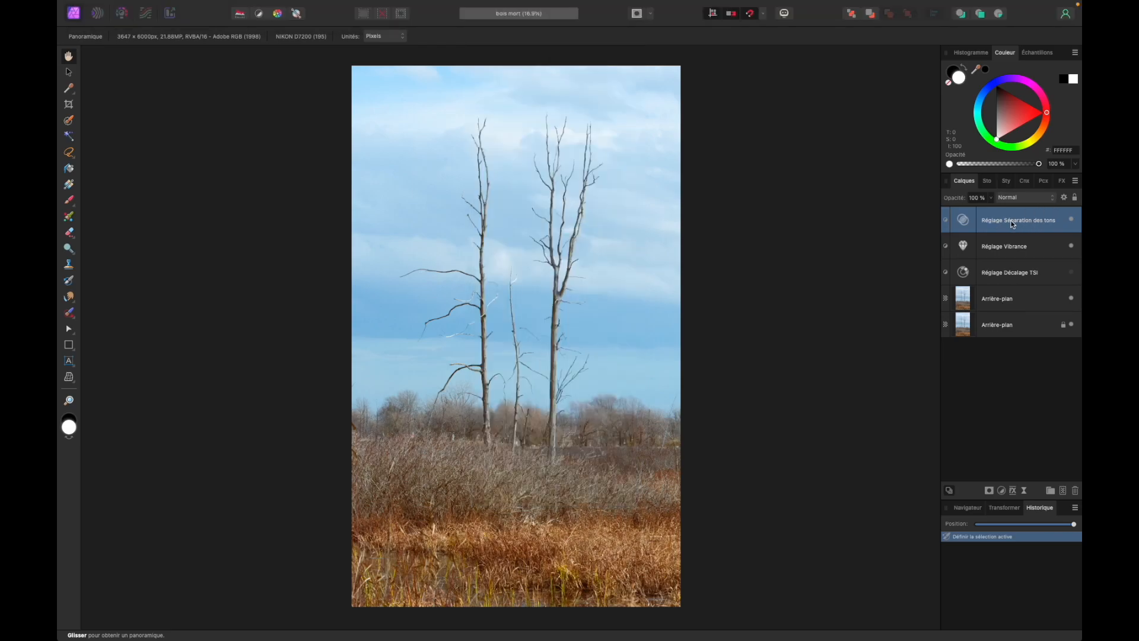
# Turn off Afficher le type d'objet for the layers list and turn it back on
pyautogui.click(1075, 182)
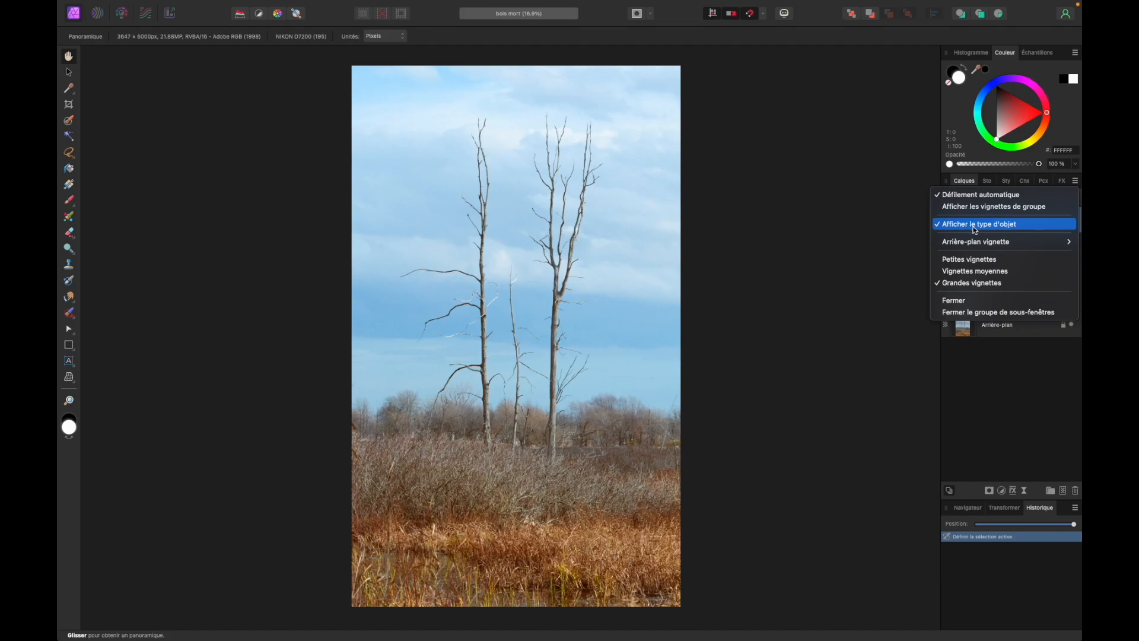
pyautogui.click(938, 227)
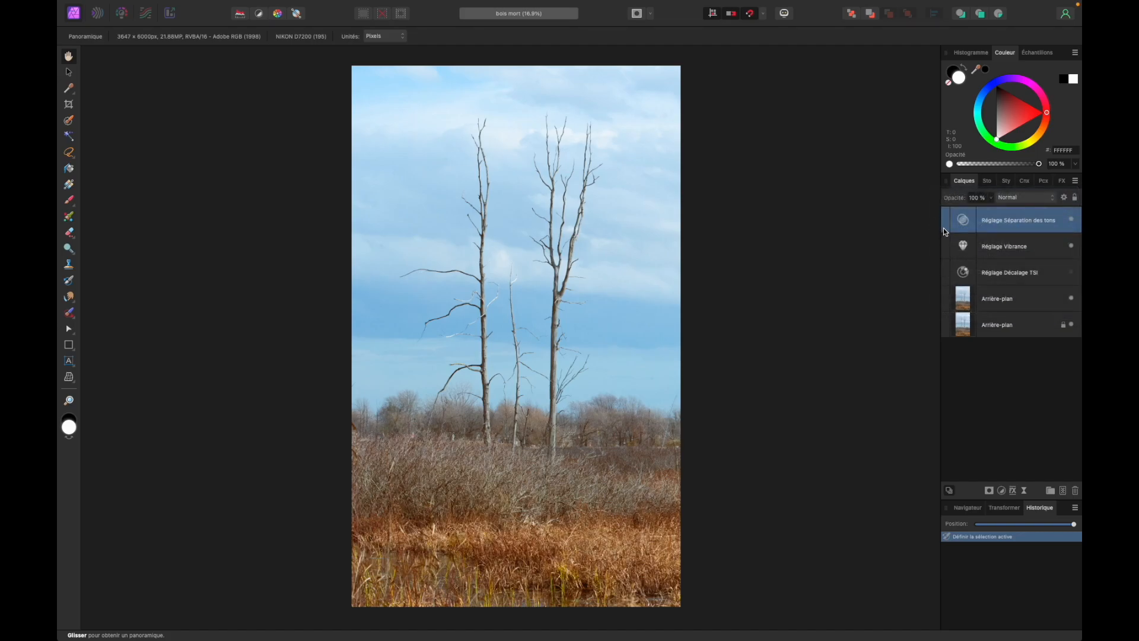
pyautogui.click(1075, 180)
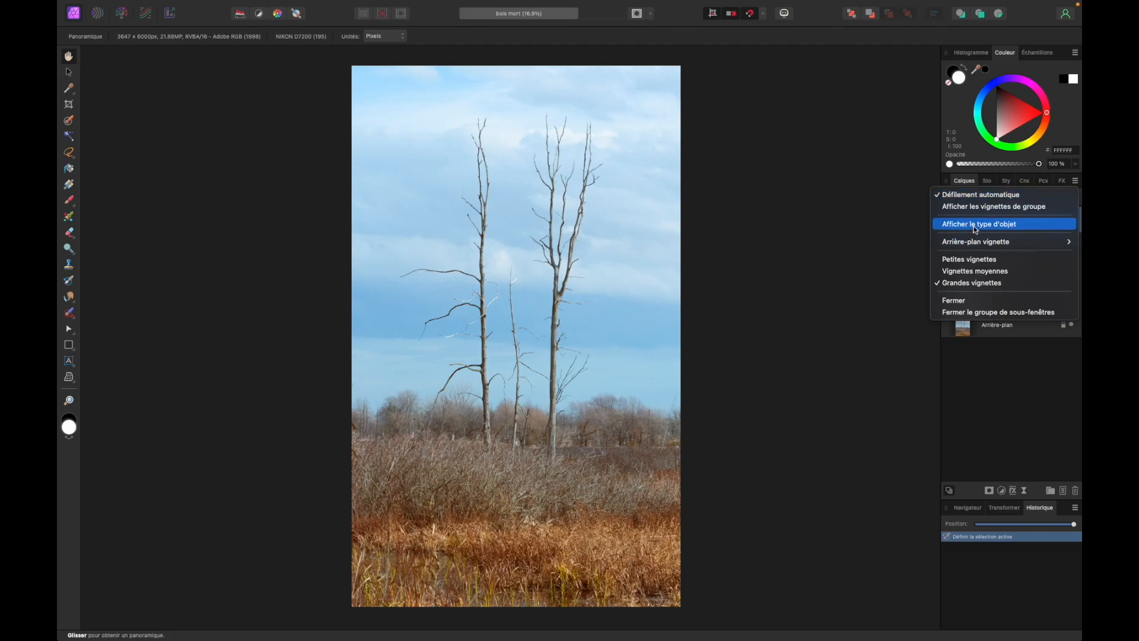
pyautogui.click(976, 230)
# Switch the layer thumbnails to Petites vignettes and then return them to Grandes vignettes
pyautogui.click(1073, 181)
pyautogui.moveTo(1022, 243)
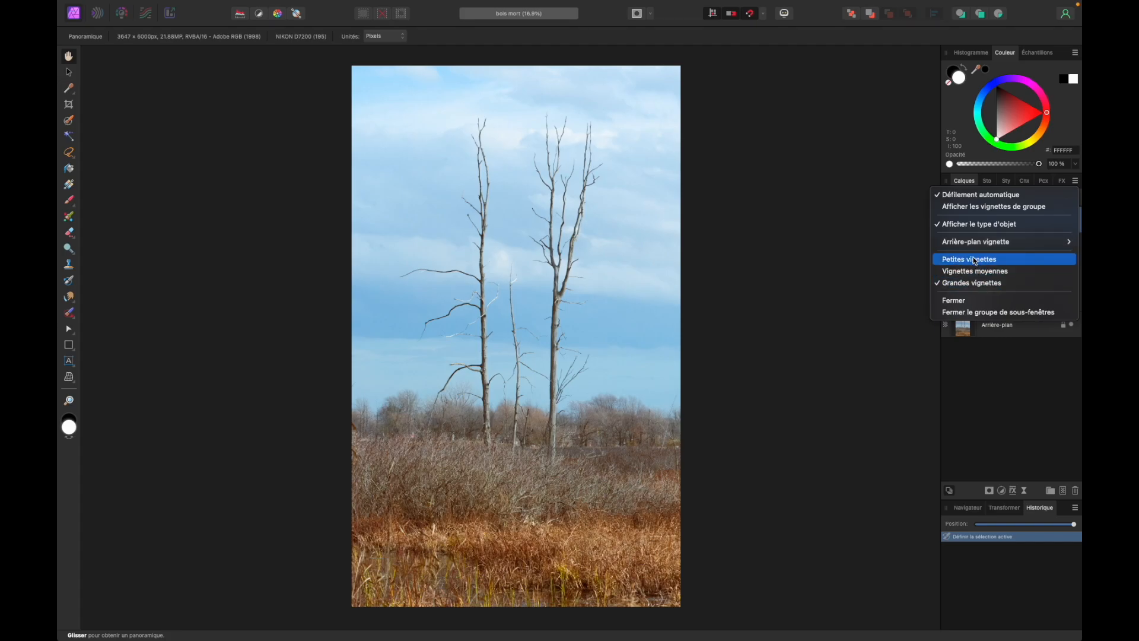
pyautogui.click(974, 260)
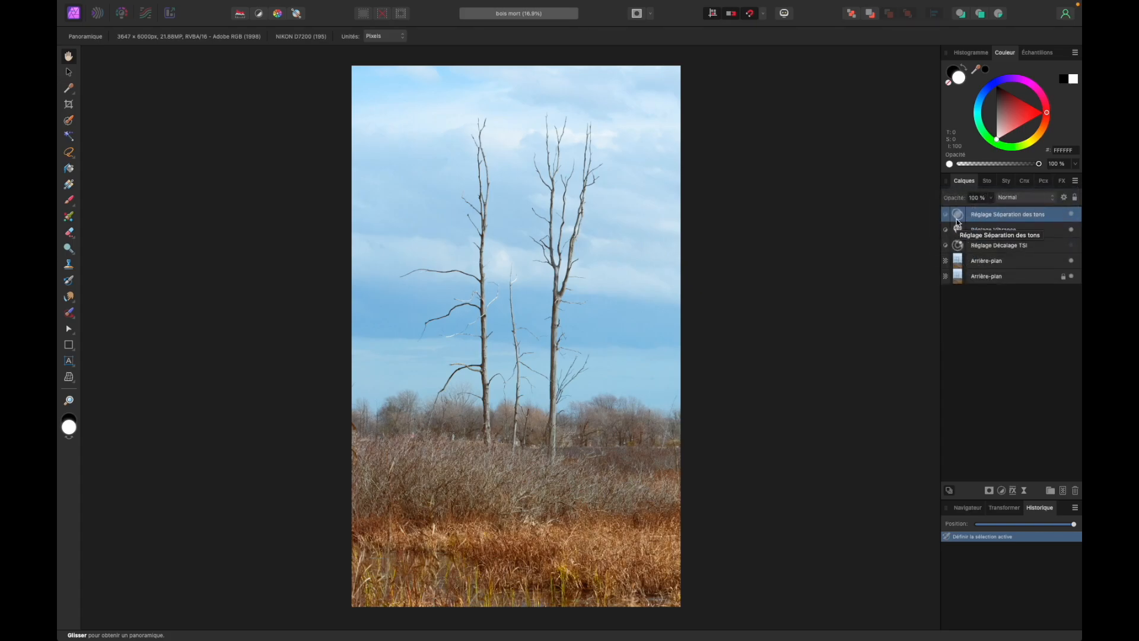
pyautogui.click(1075, 181)
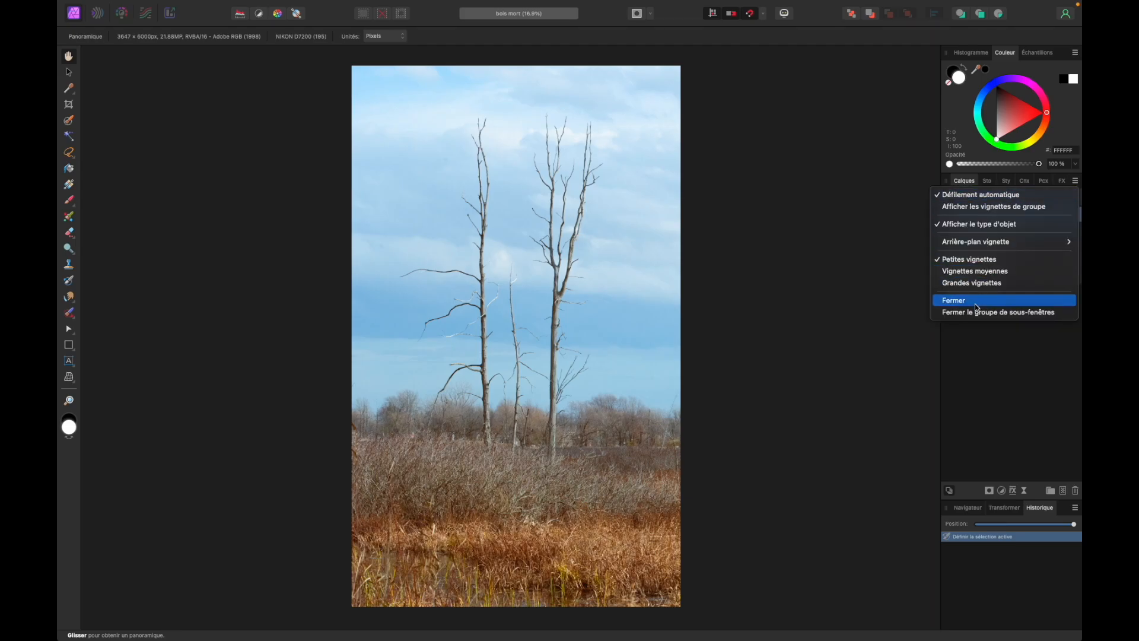
pyautogui.click(981, 284)
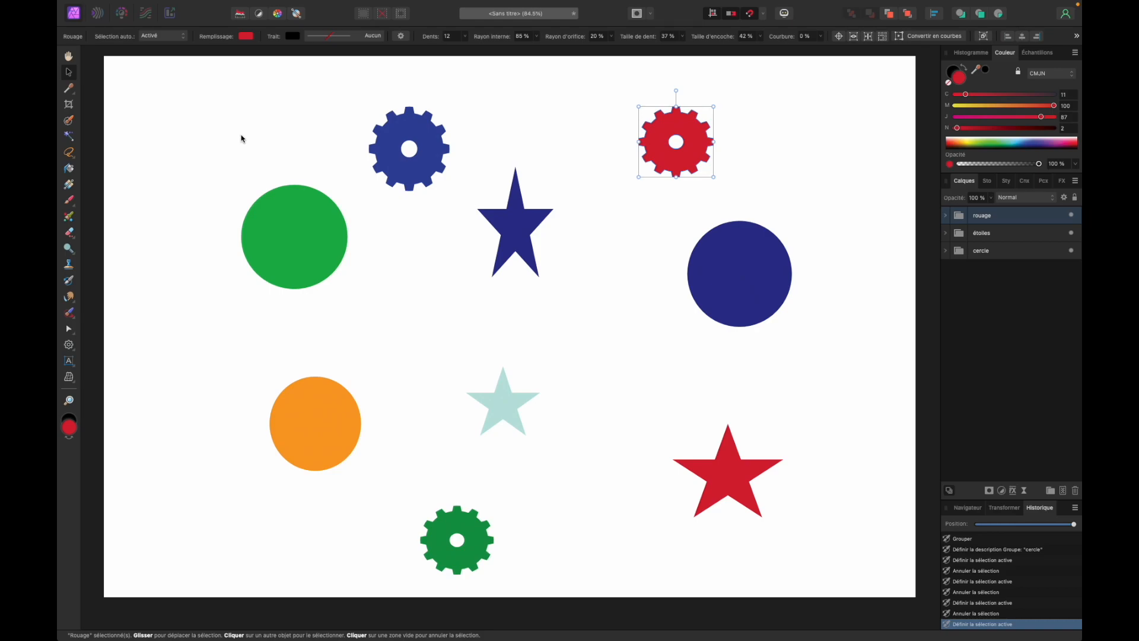
# Look inside the rouage group, collapse it again, and set the Move tool's automatic selection to Calques
pyautogui.click(946, 216)
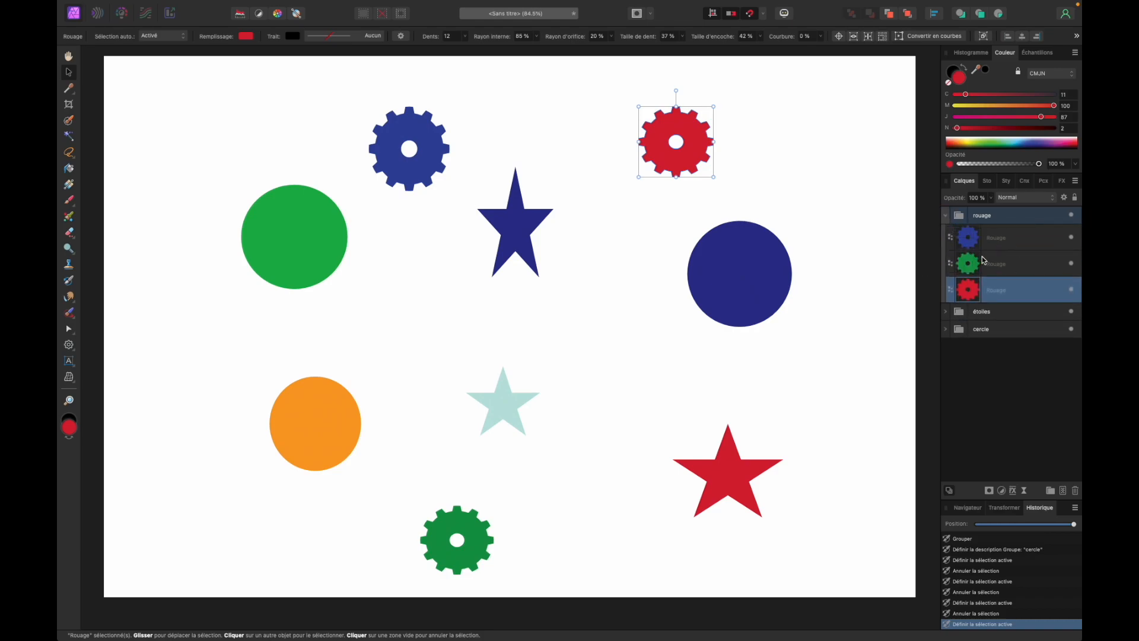
pyautogui.click(946, 216)
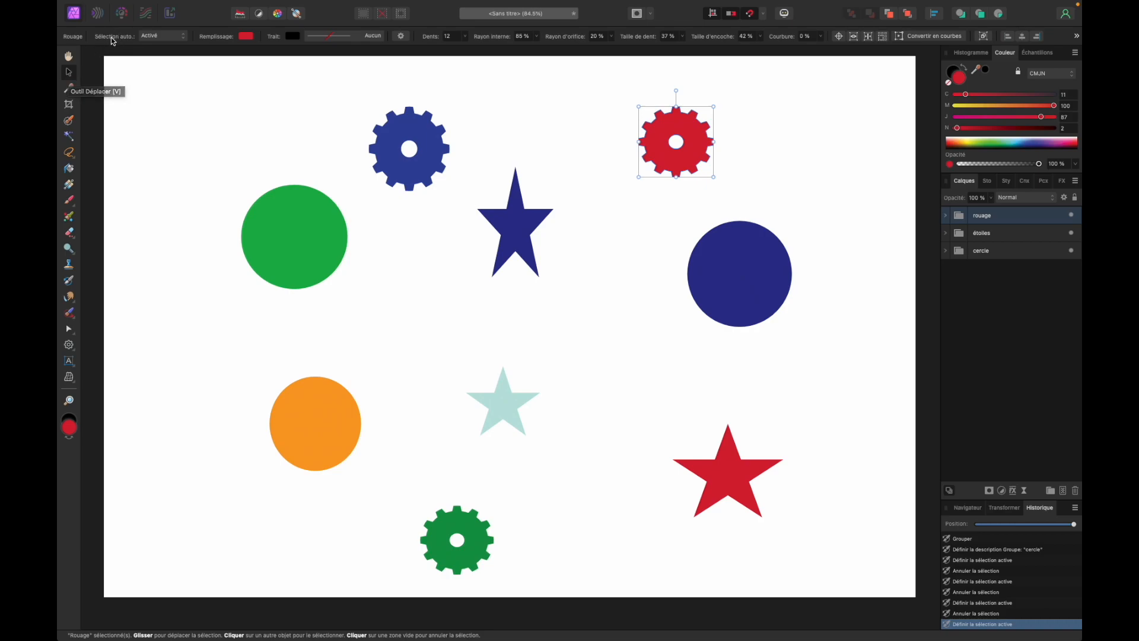
pyautogui.click(185, 39)
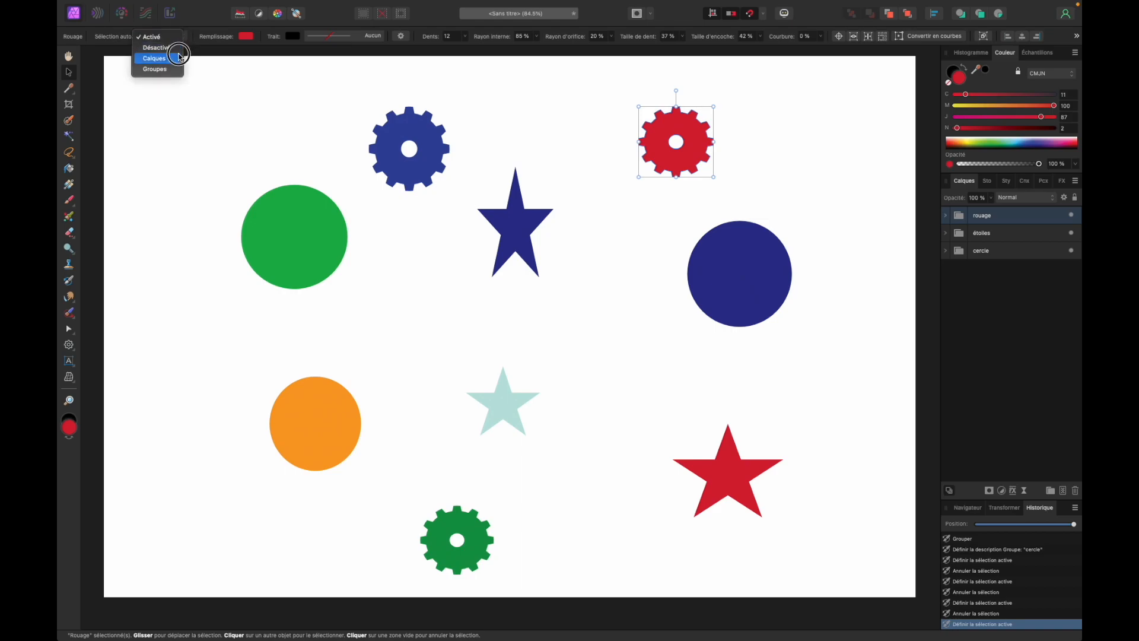
pyautogui.click(179, 59)
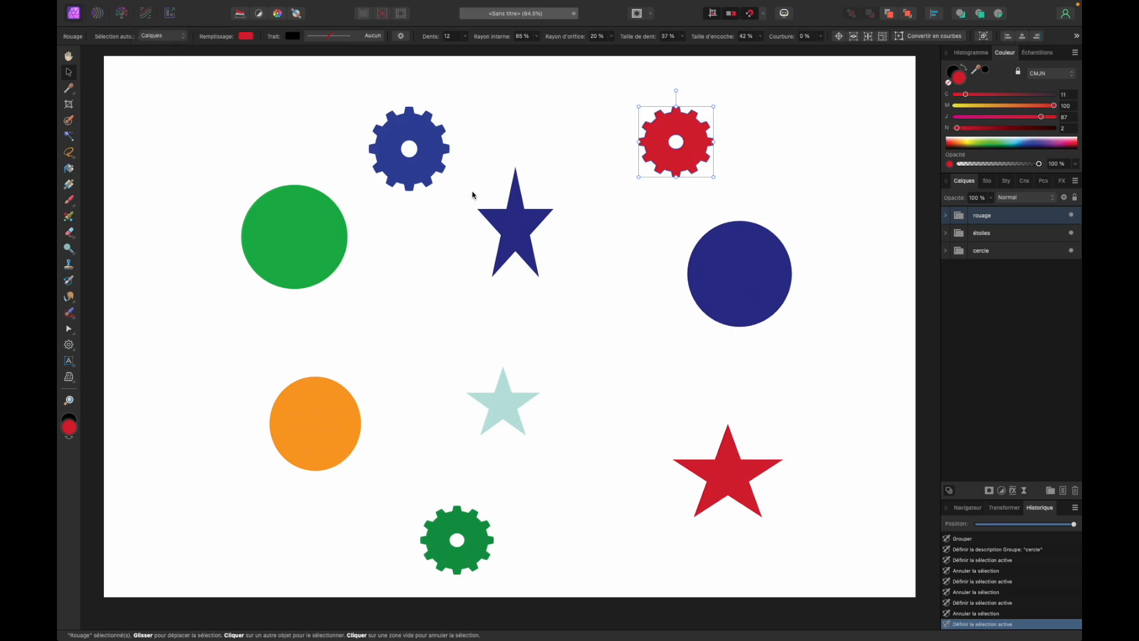
# Select the dark blue circle, the pale green star and the blue gear in turn on the canvas
pyautogui.click(744, 294)
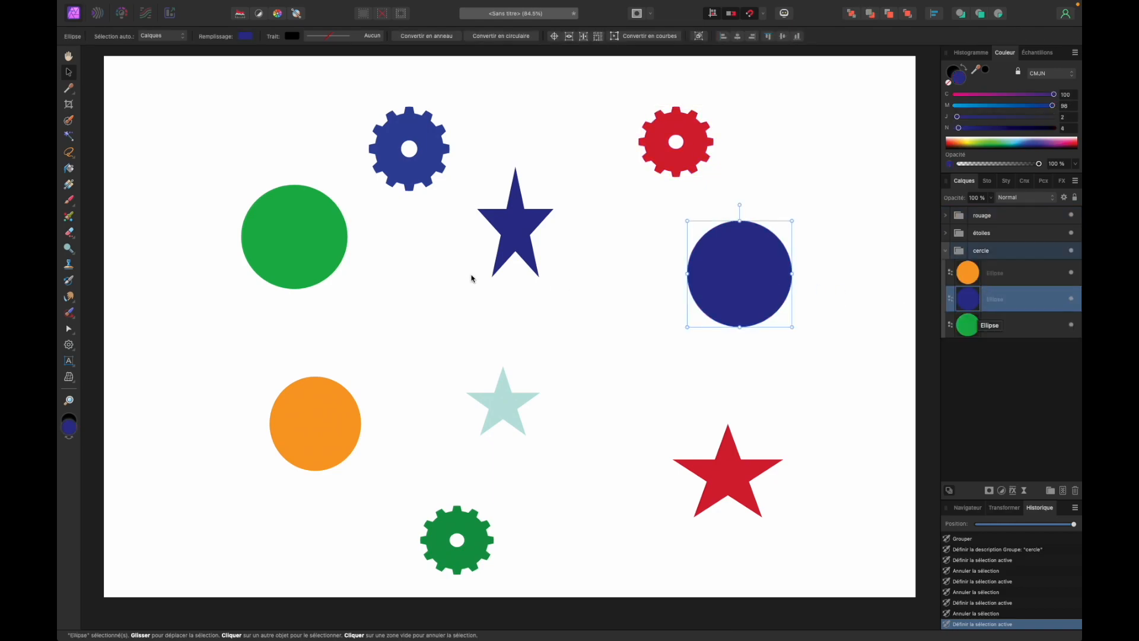
pyautogui.click(511, 410)
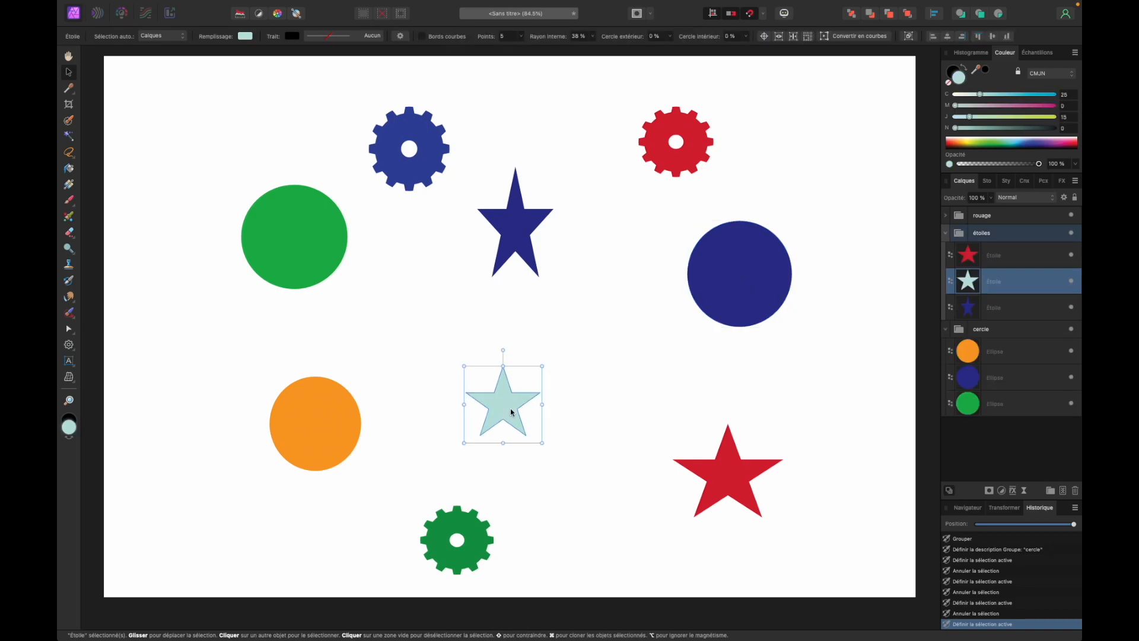
pyautogui.click(397, 174)
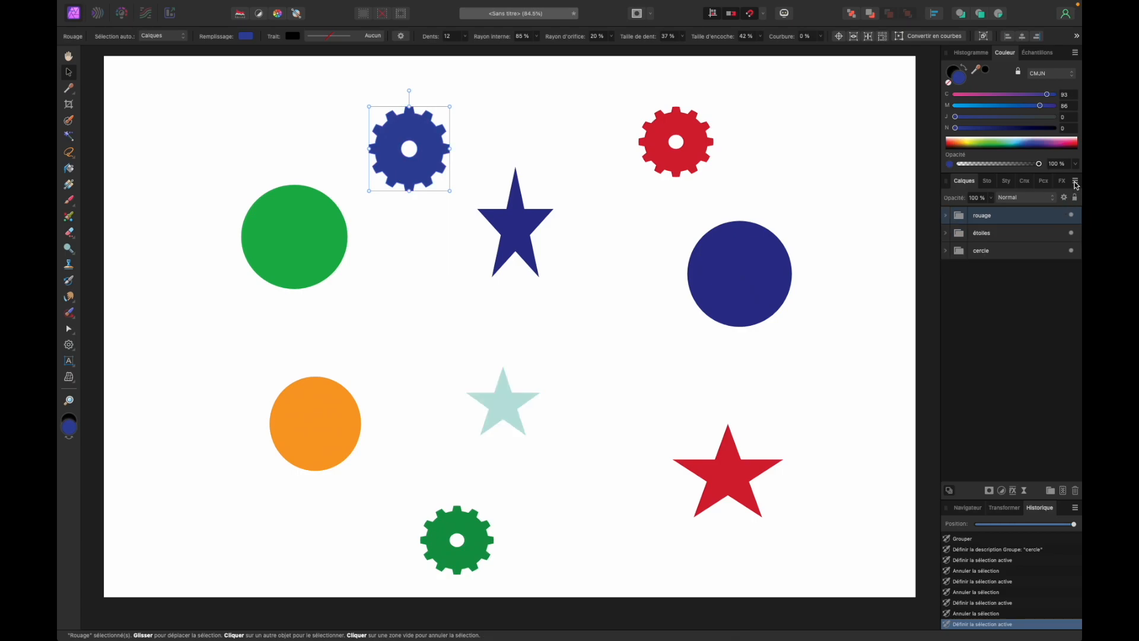
# Toggle Afficher les vignettes de groupe for the layers list
pyautogui.click(1076, 181)
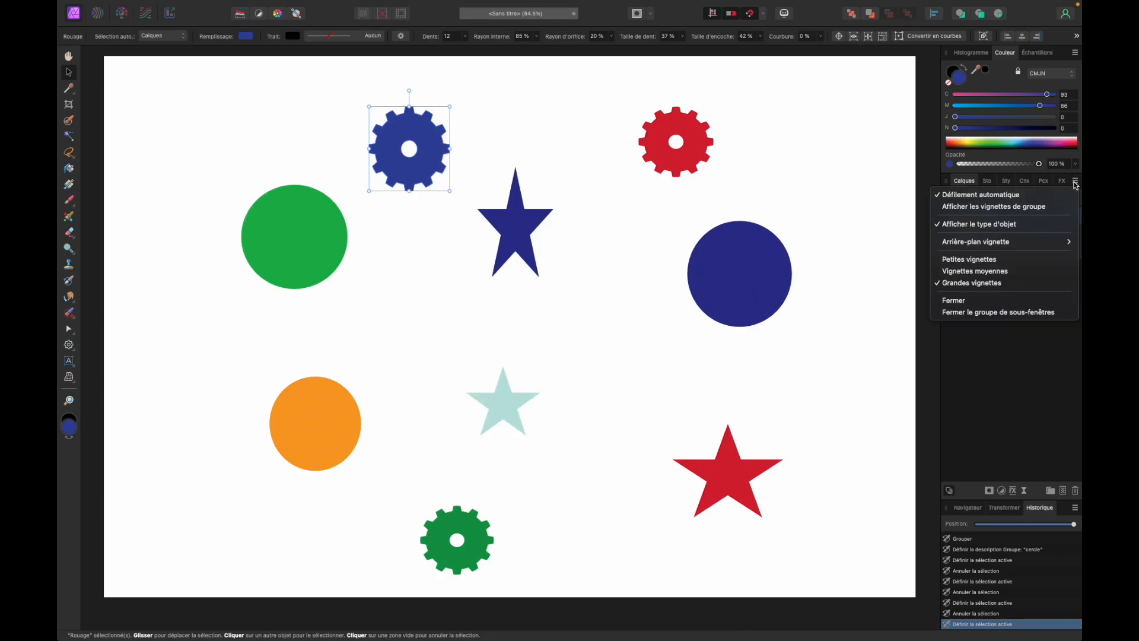
pyautogui.click(982, 212)
pyautogui.click(973, 208)
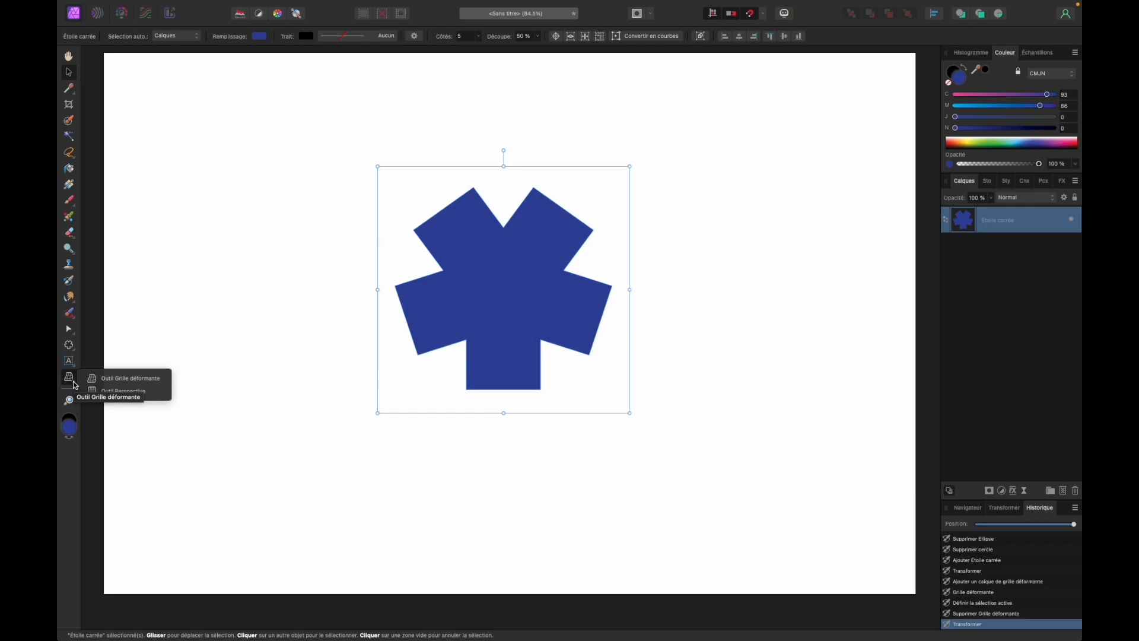
# Add a Grille déformante live filter to the blue Étoile carrée layer
pyautogui.click(826, 21)
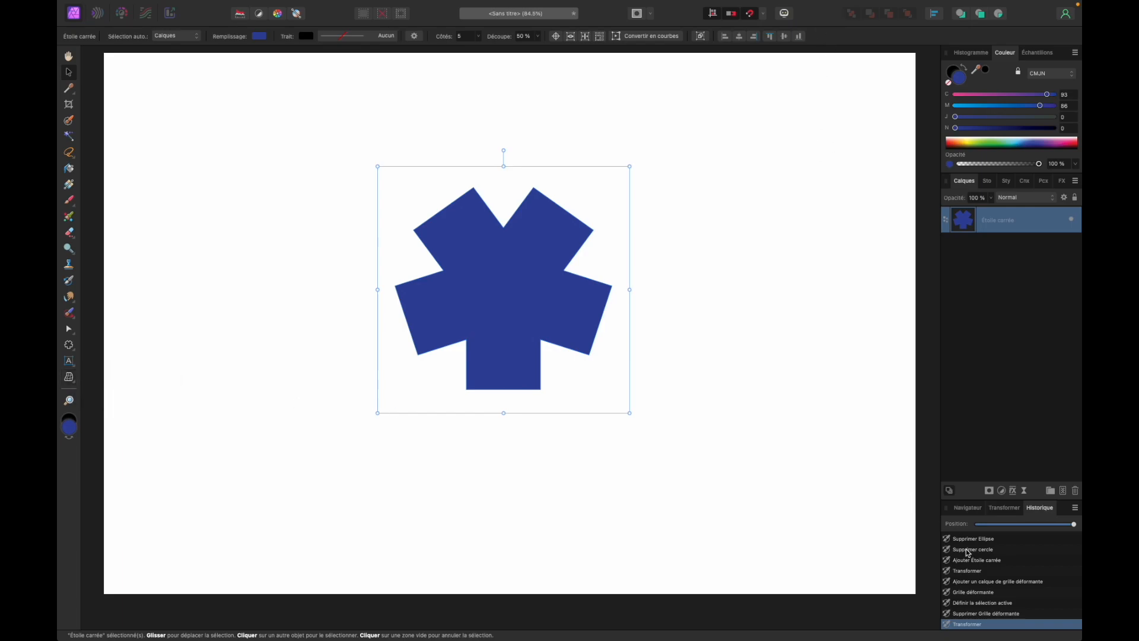
pyautogui.click(1024, 490)
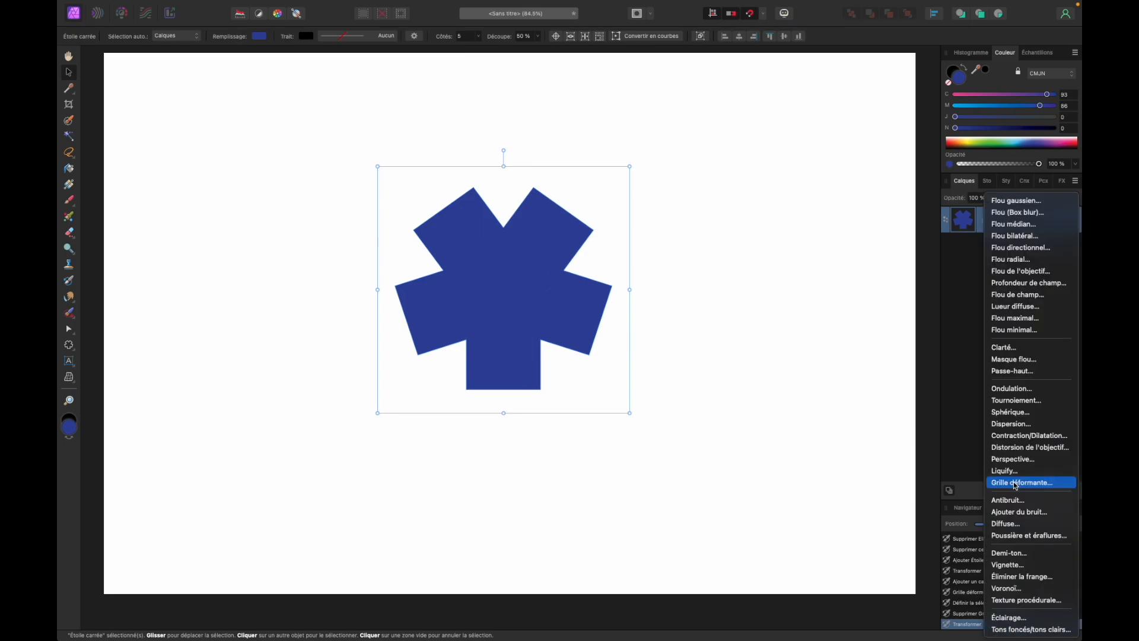
pyautogui.click(1015, 483)
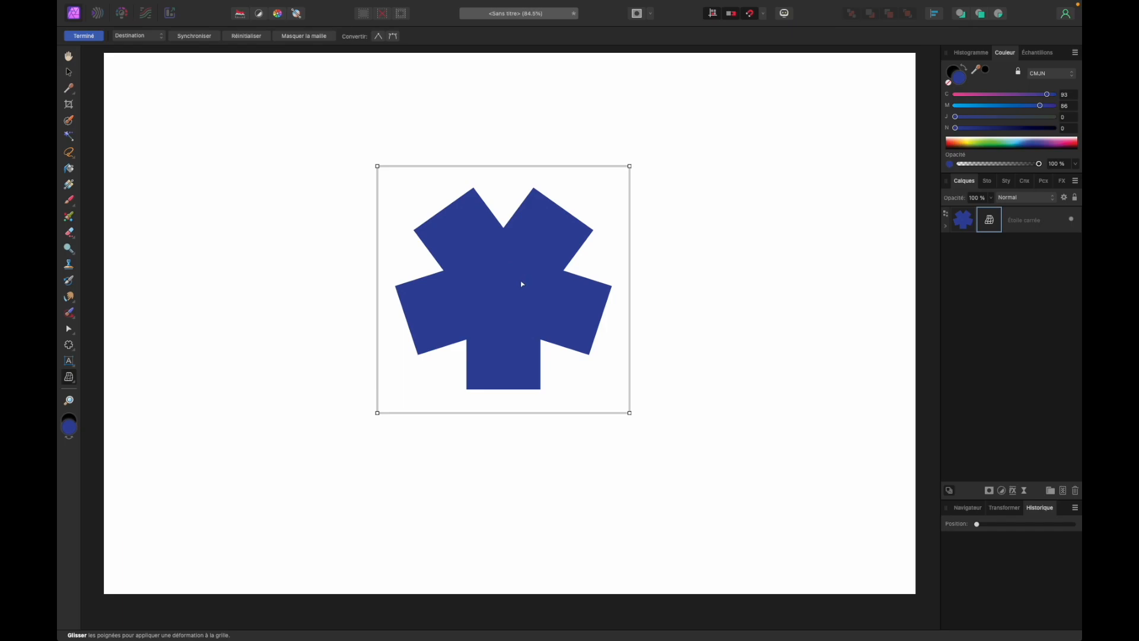
# Warp the star by pulling the mesh's four corners outward and bowing its left edge, and toggle the Grille déformante layer's visibility
pyautogui.scroll(-1, 631, 172)
pyautogui.moveTo(633, 160); pyautogui.dragTo(696, 154)
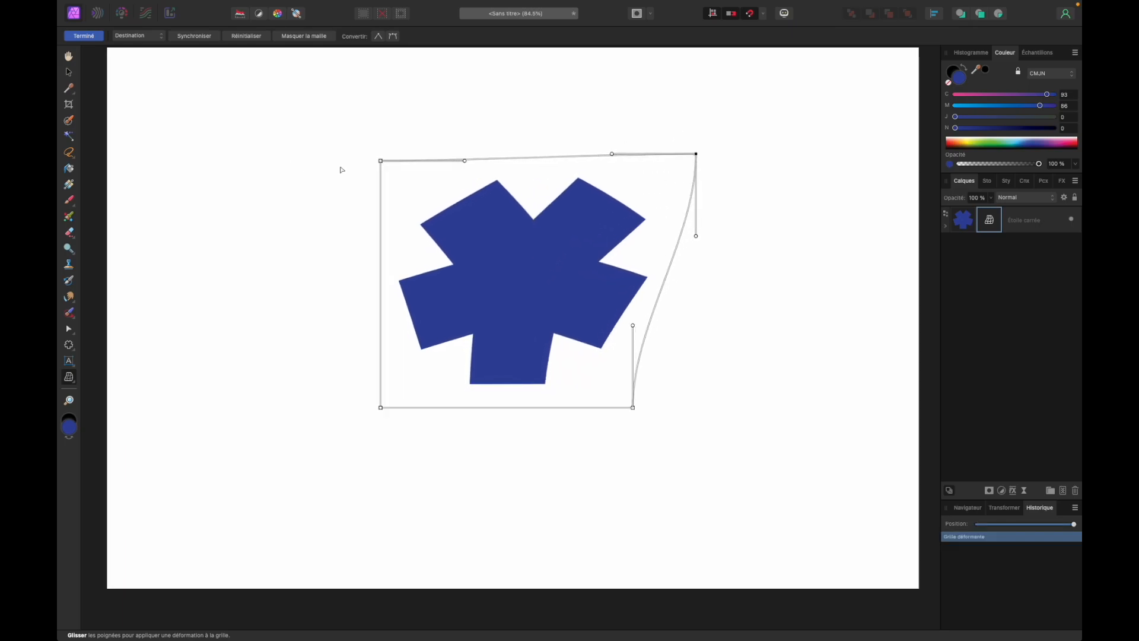
pyautogui.moveTo(380, 161); pyautogui.dragTo(328, 143)
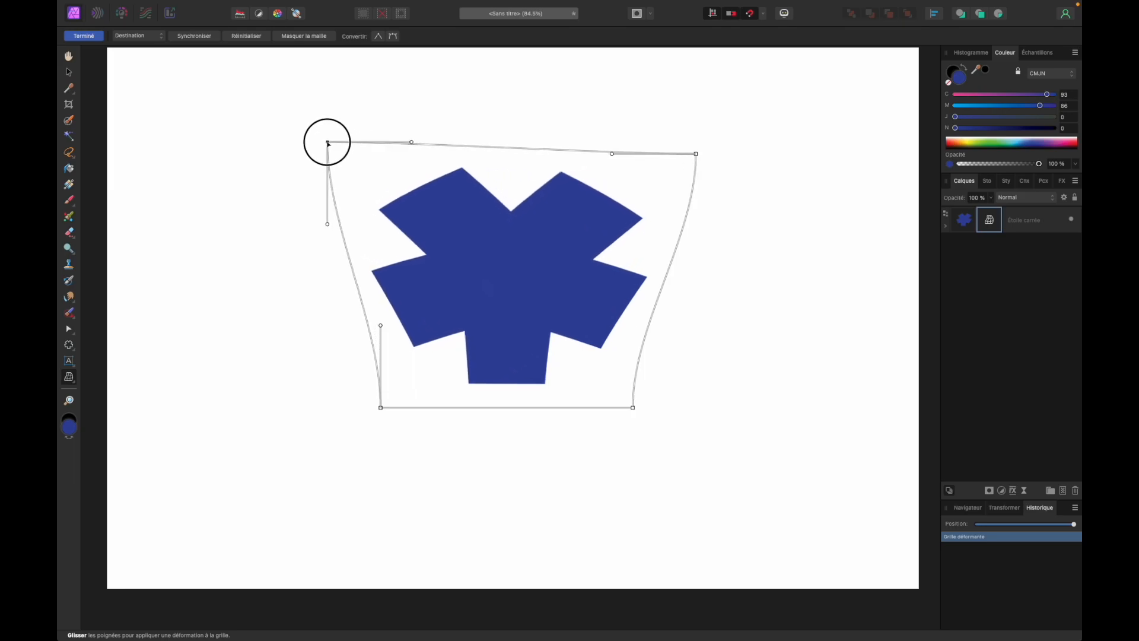
pyautogui.moveTo(380, 408); pyautogui.dragTo(371, 419)
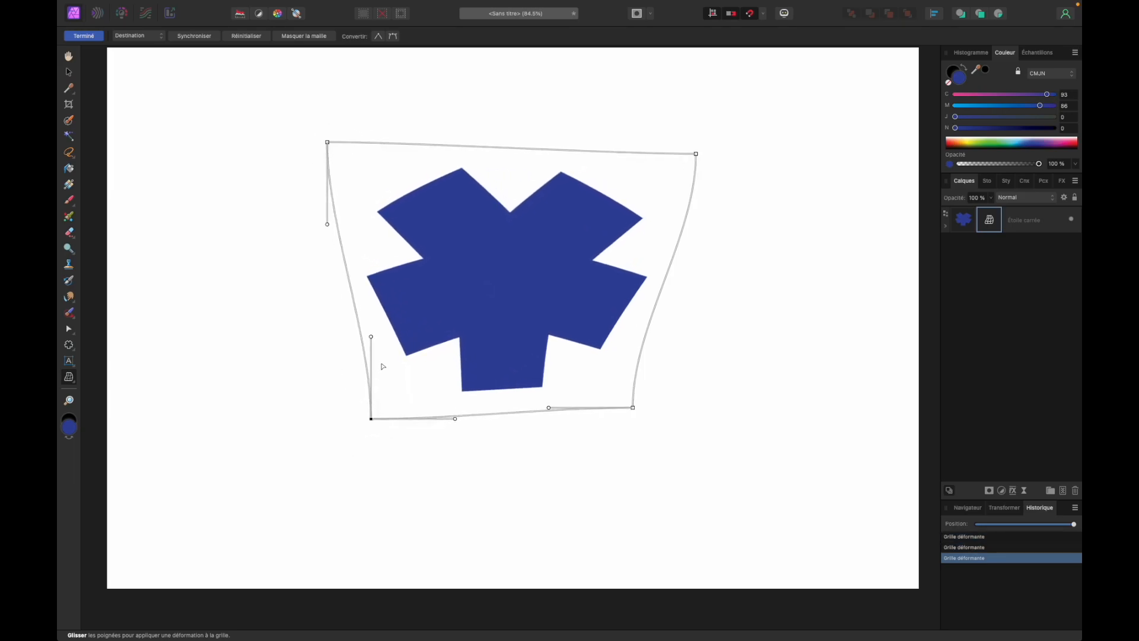
pyautogui.moveTo(370, 336); pyautogui.dragTo(318, 339)
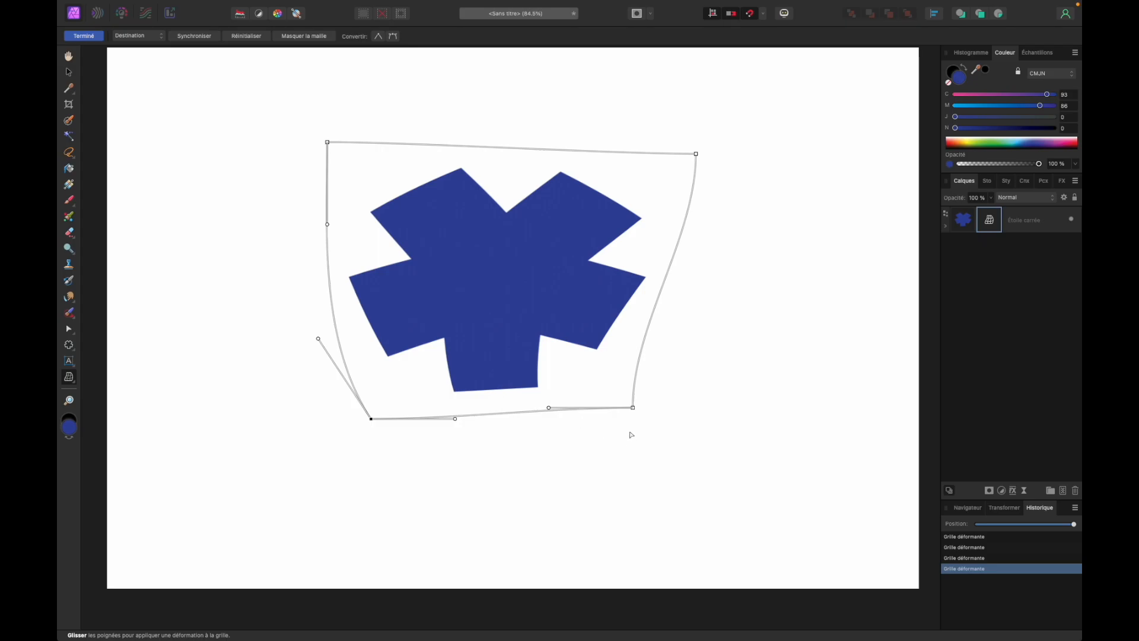
pyautogui.moveTo(633, 408); pyautogui.dragTo(664, 500)
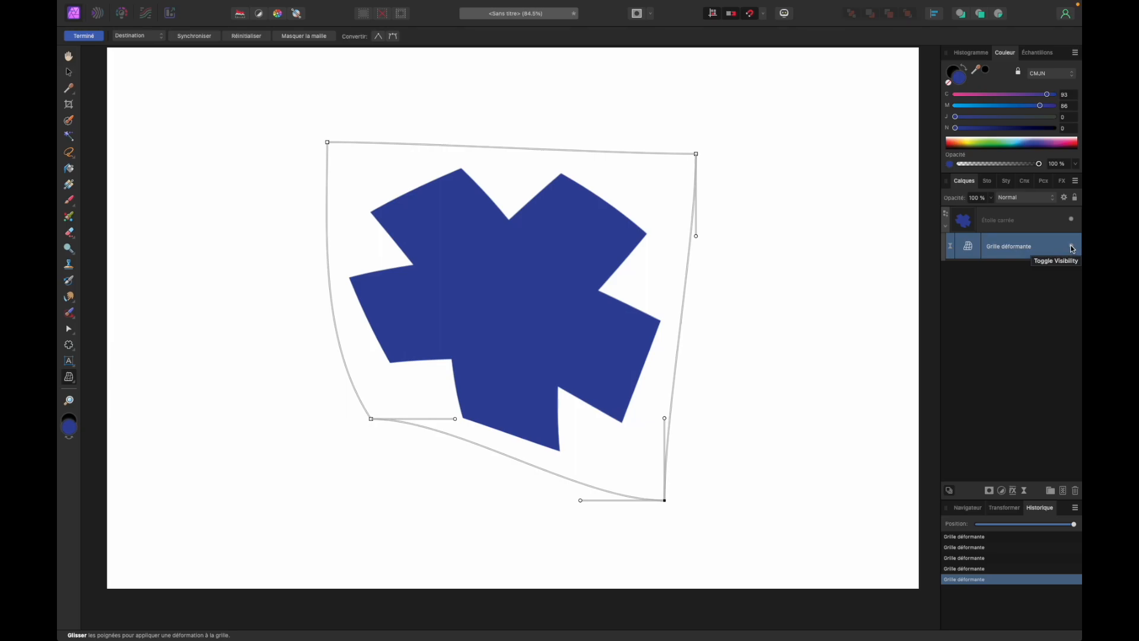
pyautogui.click(1072, 249)
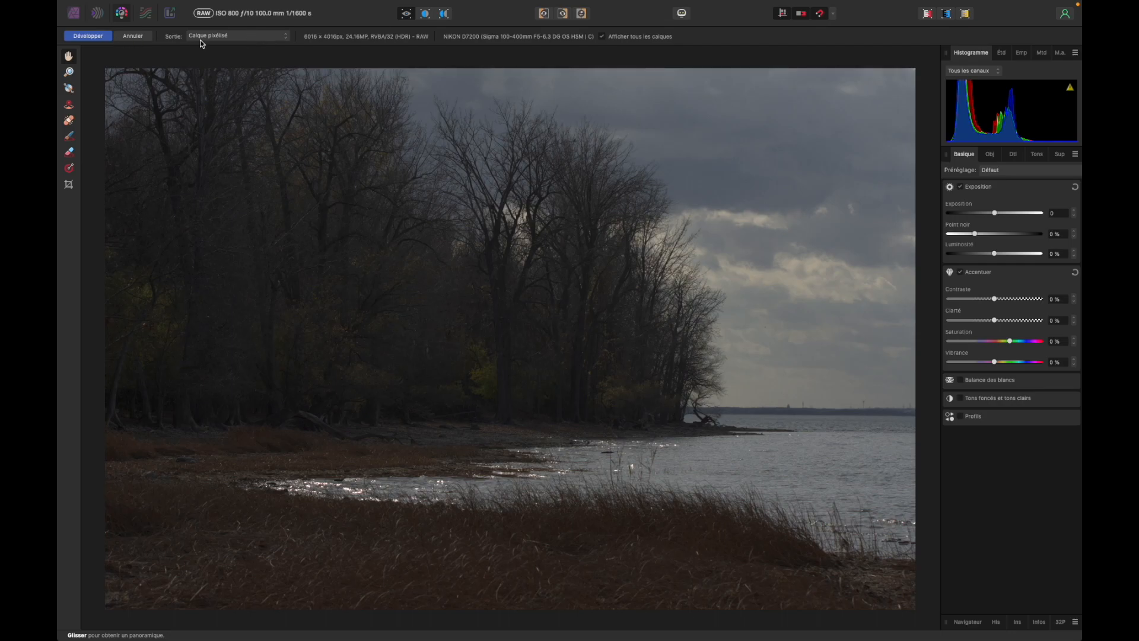
# Develop the RAW lakeshore photo as a Calque Raw (Intégré) with Luminosité at 25 % and Tons clairs at -100 %
pyautogui.click(283, 37)
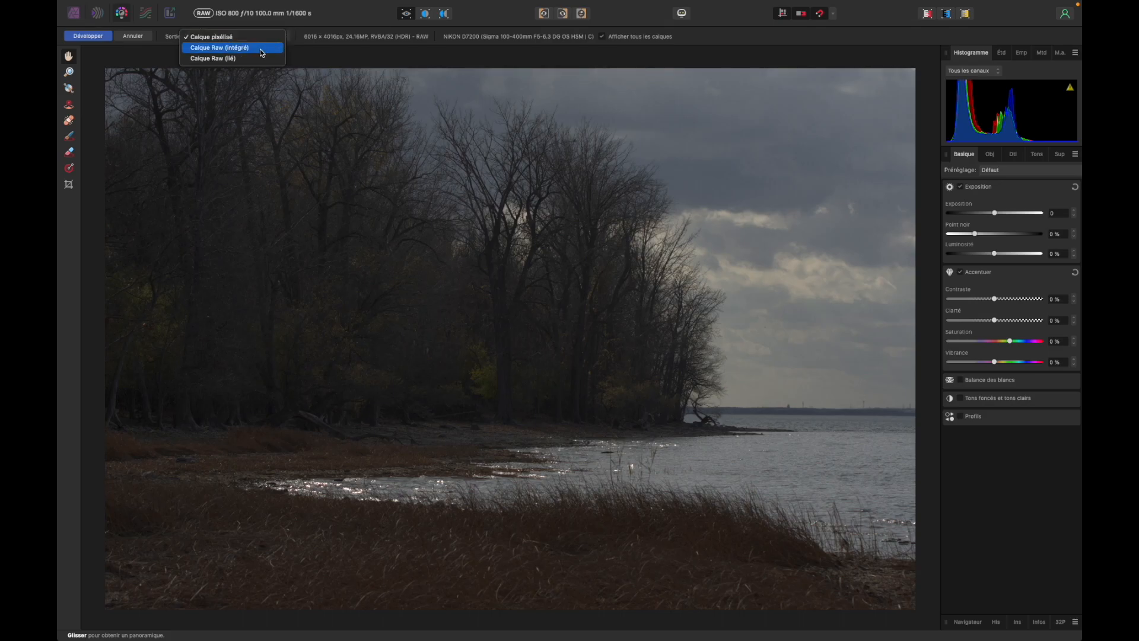
pyautogui.click(260, 48)
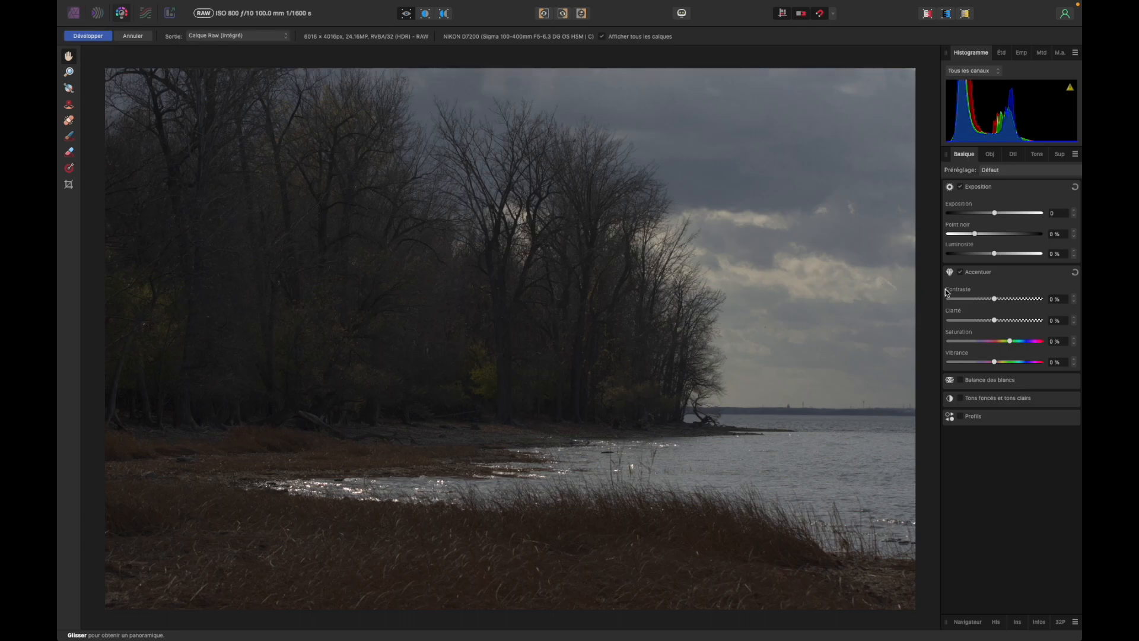
pyautogui.moveTo(994, 255); pyautogui.dragTo(1040, 253)
pyautogui.click(997, 398)
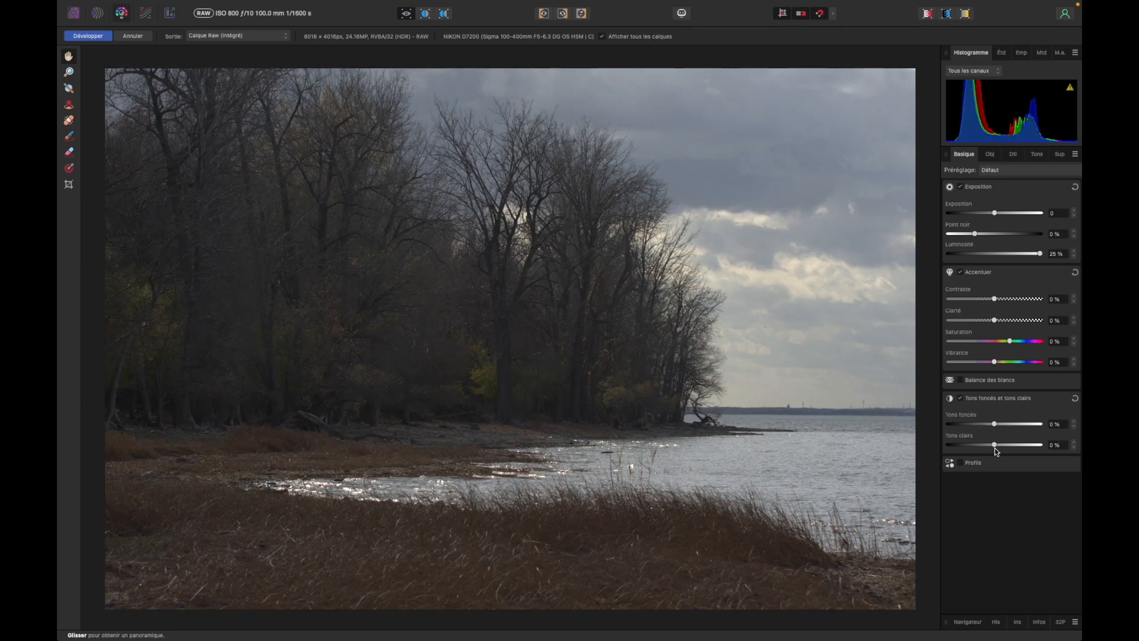
pyautogui.moveTo(994, 444); pyautogui.dragTo(948, 445)
pyautogui.click(73, 34)
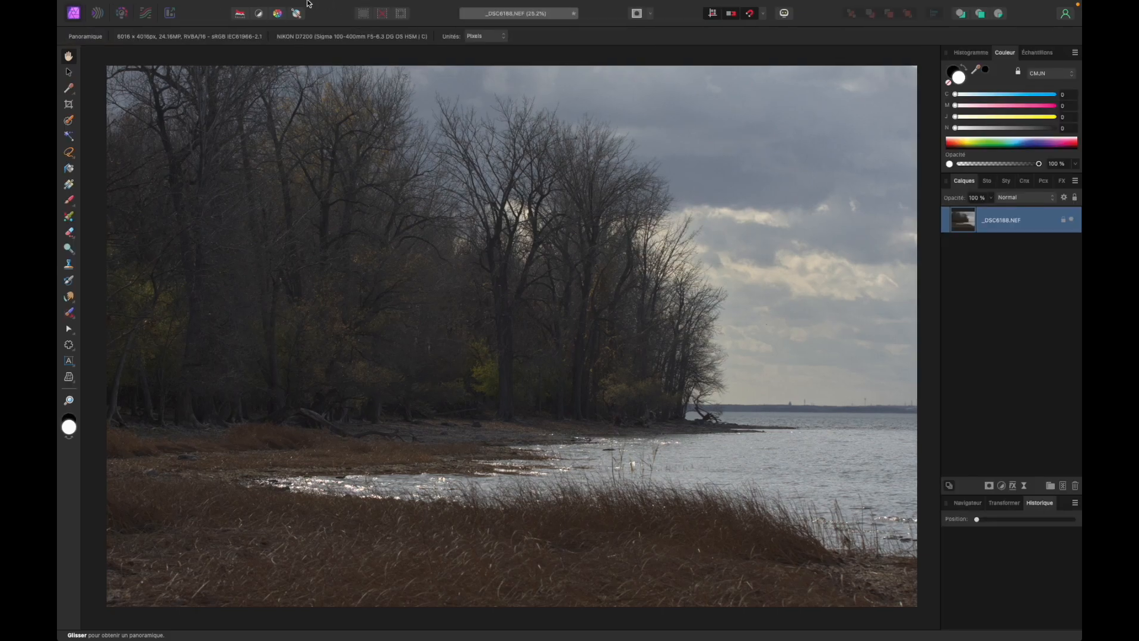
# Add a Noir et blanc adjustment layer above the RAW layer with Rouge 144 %, Jaune 76 % and Bleu 52 %
pyautogui.click(300, 6)
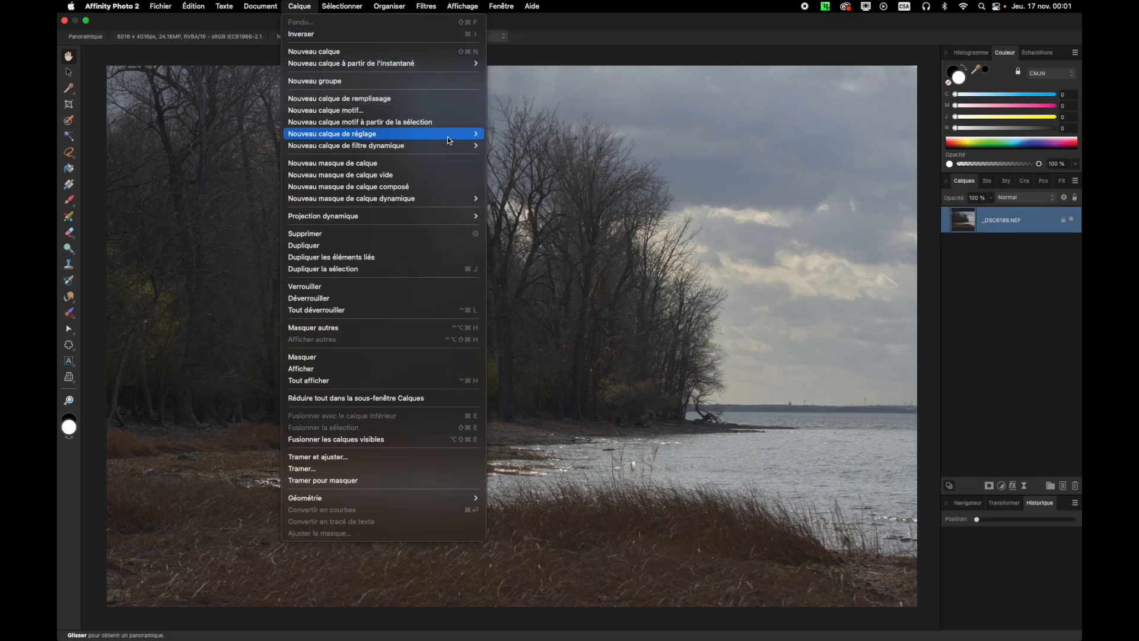
pyautogui.moveTo(482, 137)
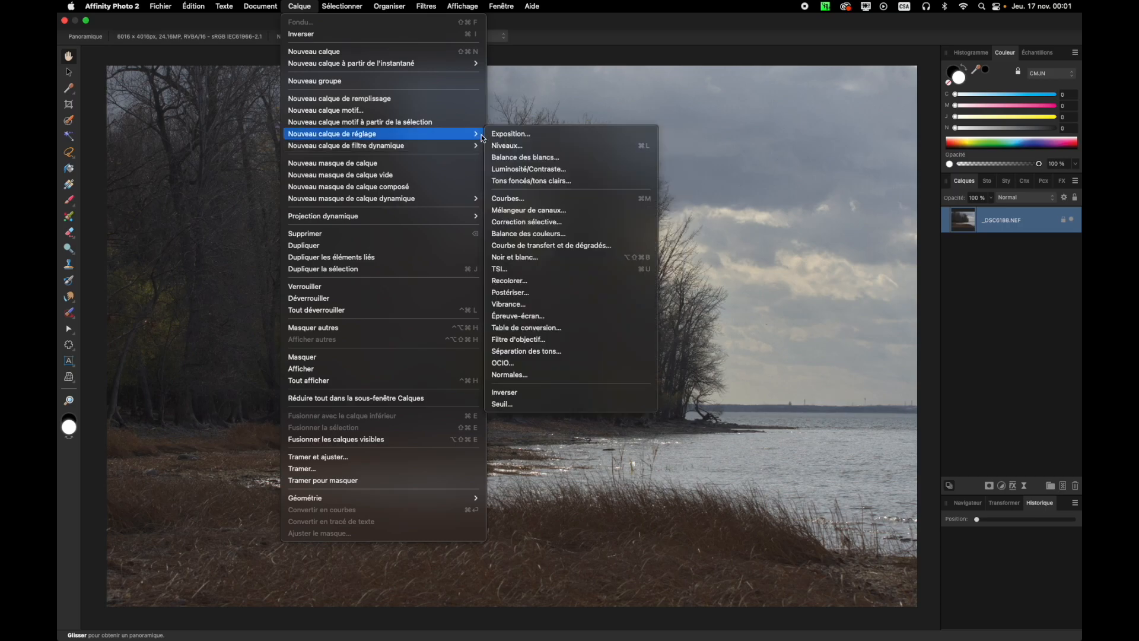
pyautogui.click(514, 257)
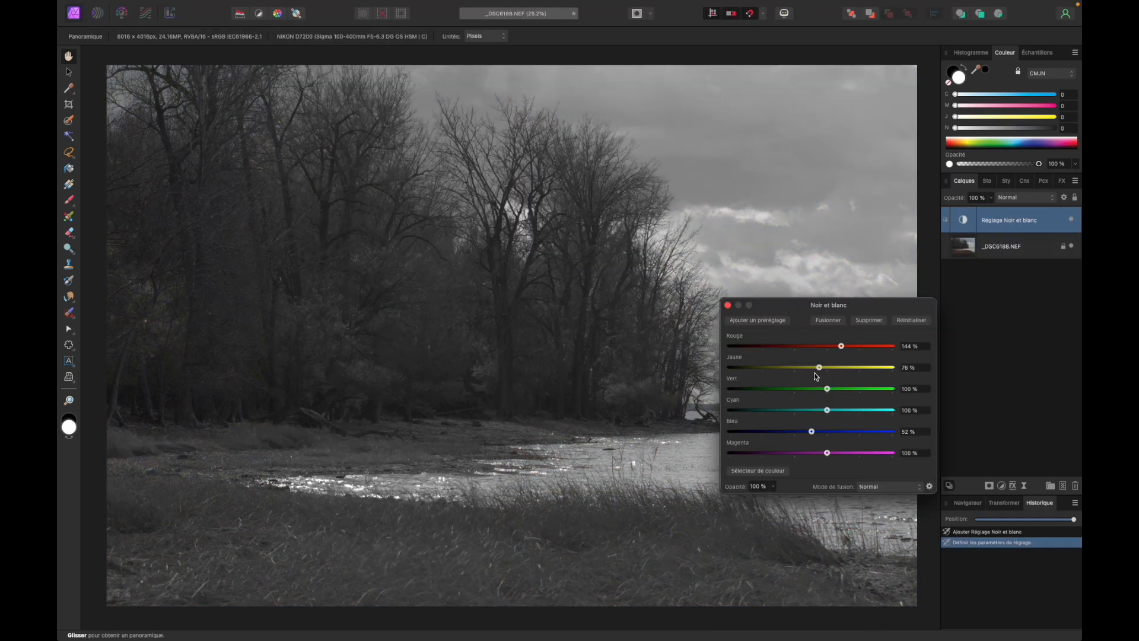
pyautogui.click(728, 306)
# Reopen the embedded RAW layer for development and turn off Afficher tous les calques to view it without the adjustment
pyautogui.click(965, 252)
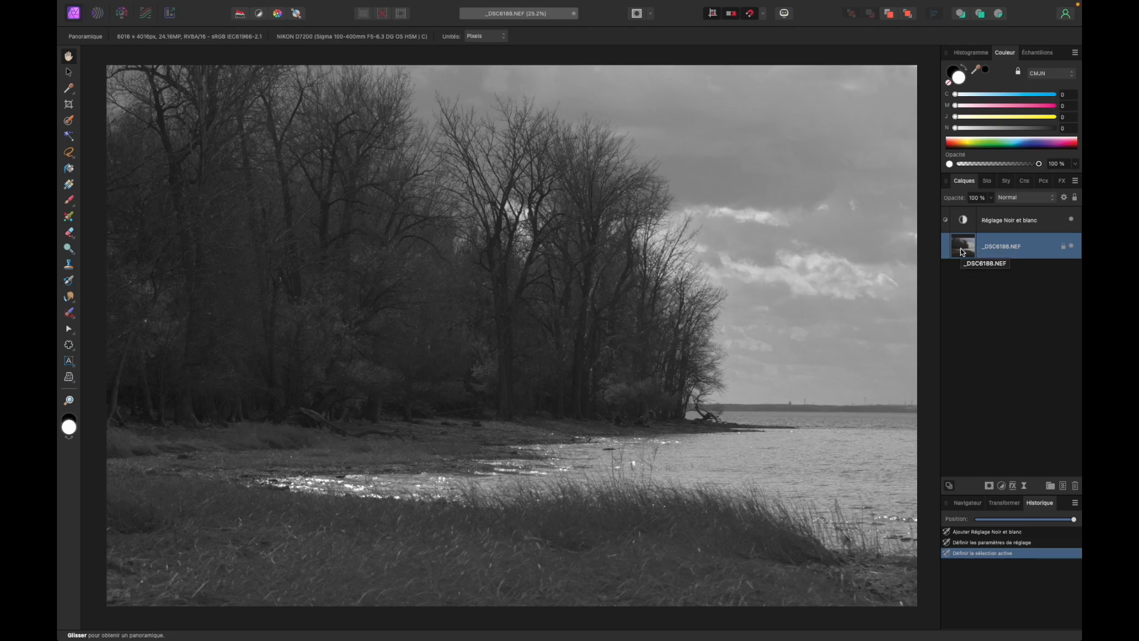
pyautogui.doubleClick(963, 251)
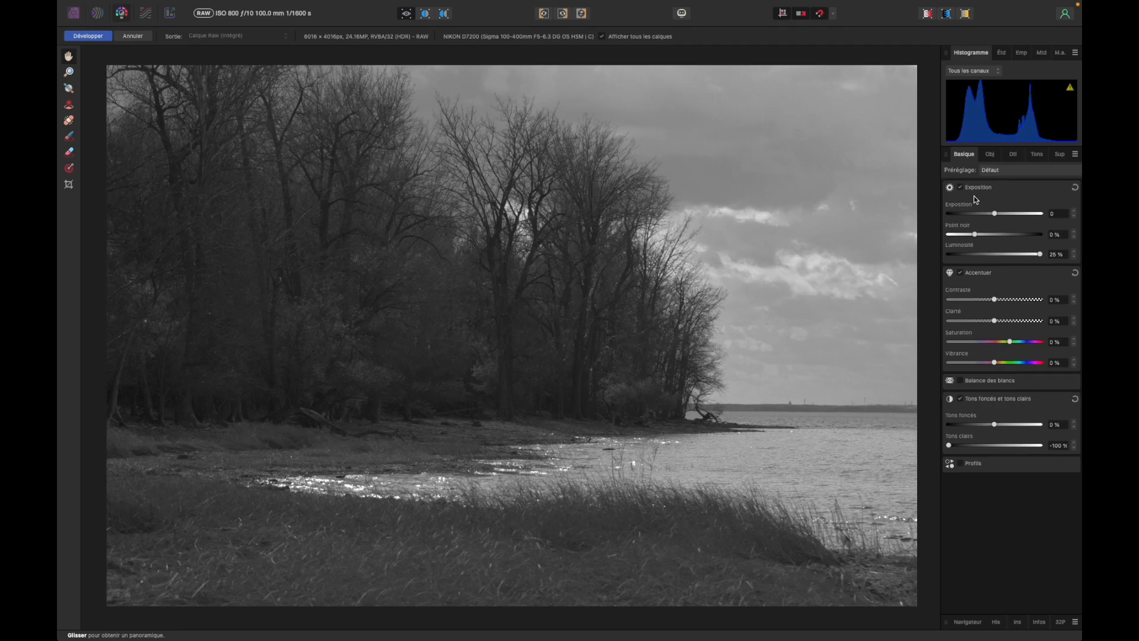
pyautogui.hscroll(-1, 845, 187)
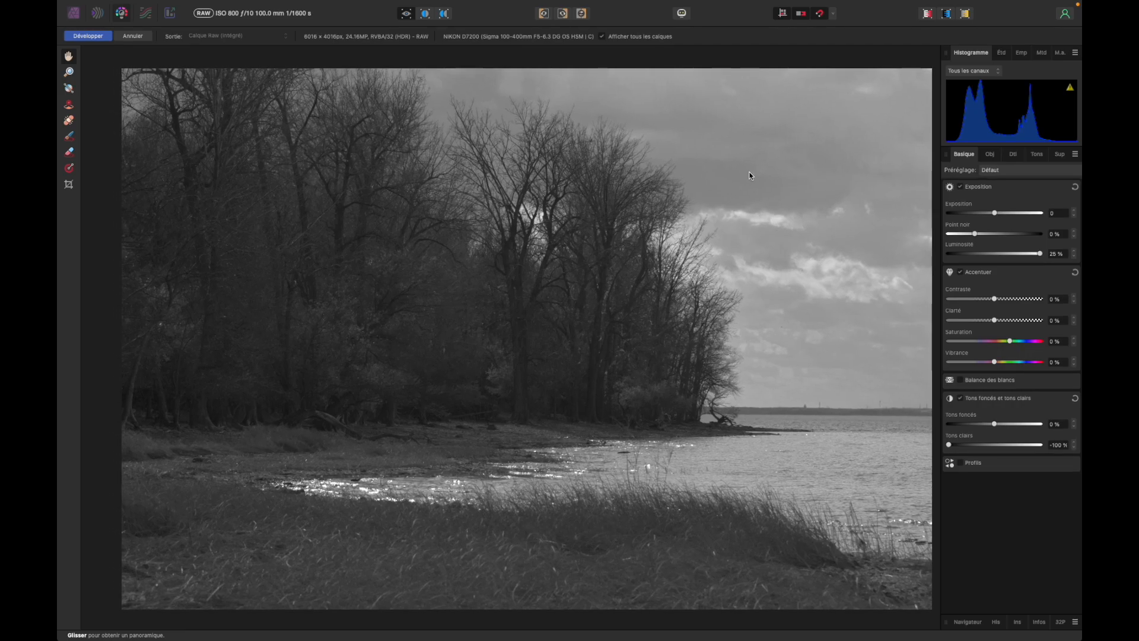
pyautogui.moveTo(751, 172); pyautogui.dragTo(743, 170)
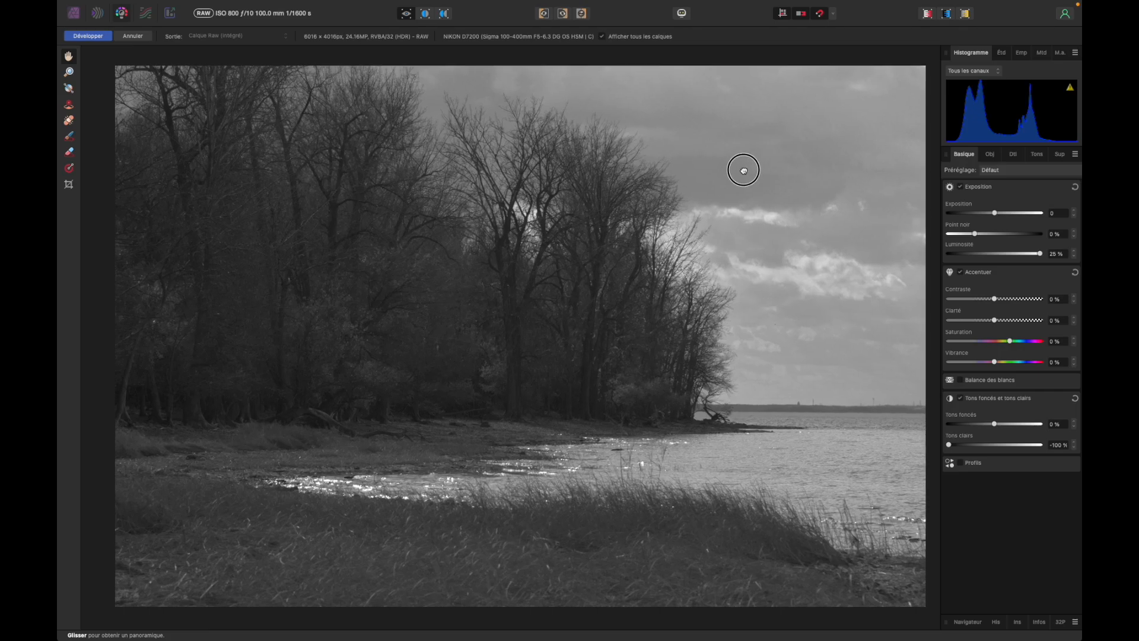
pyautogui.click(602, 37)
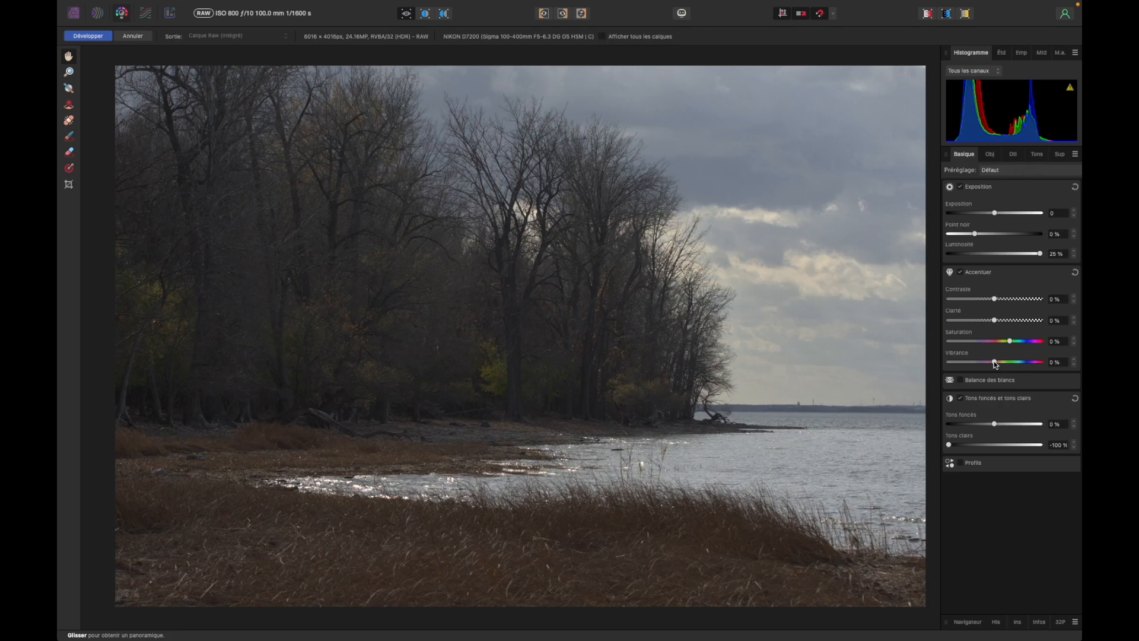
# Set the RAW photo's Vibrance to 26 %, Saturation to 17 % and Clarté to 36 %
pyautogui.moveTo(995, 361); pyautogui.dragTo(1011, 320)
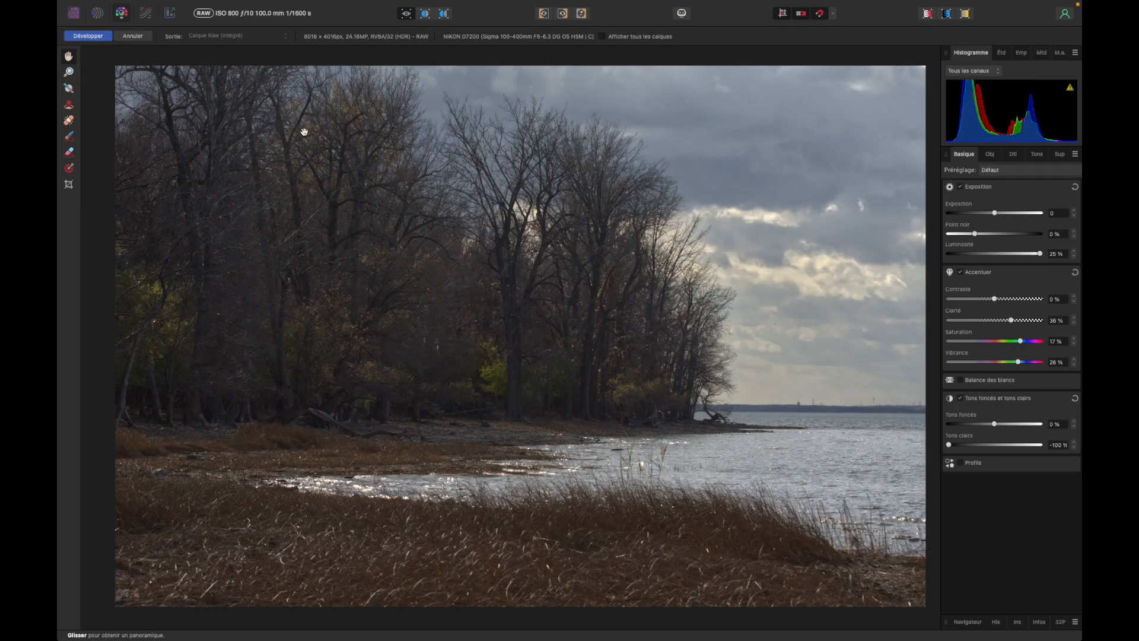
# Apply the development changes to the embedded RAW lakeshore layer
pyautogui.click(100, 38)
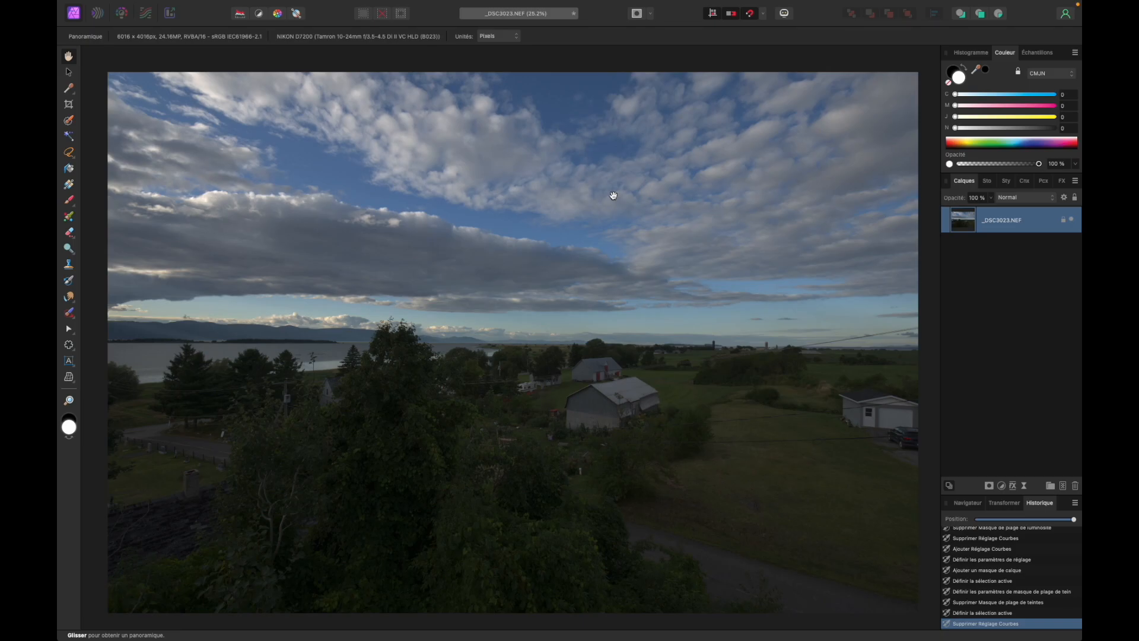
# View the Options de fusion of the _DSC3023.NEF layer and close them without changes
pyautogui.click(1065, 198)
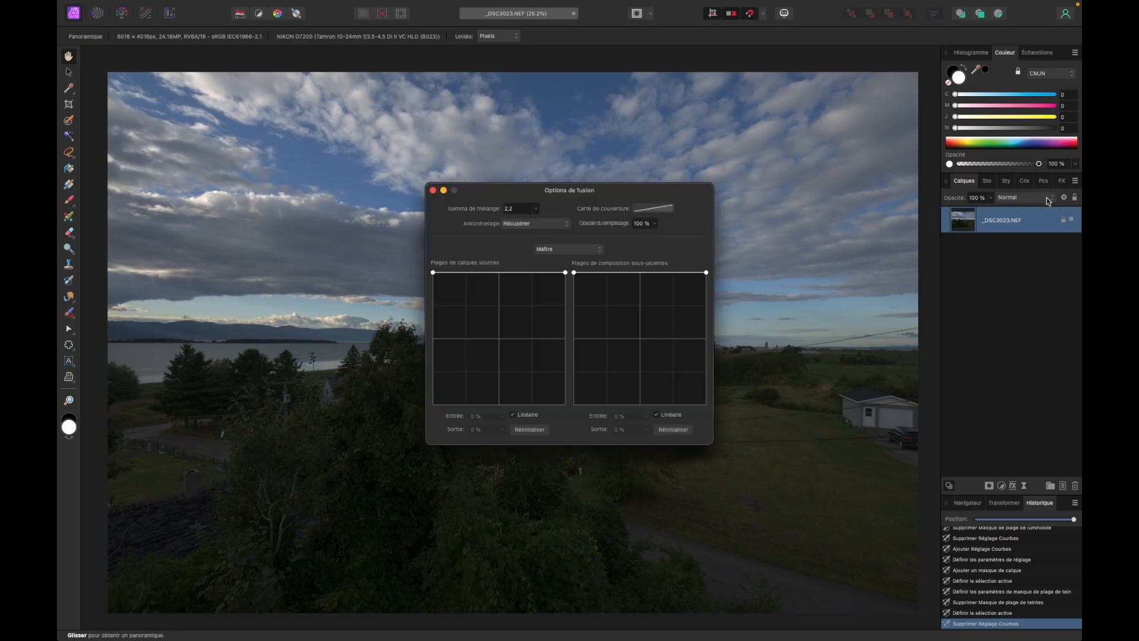
pyautogui.click(433, 191)
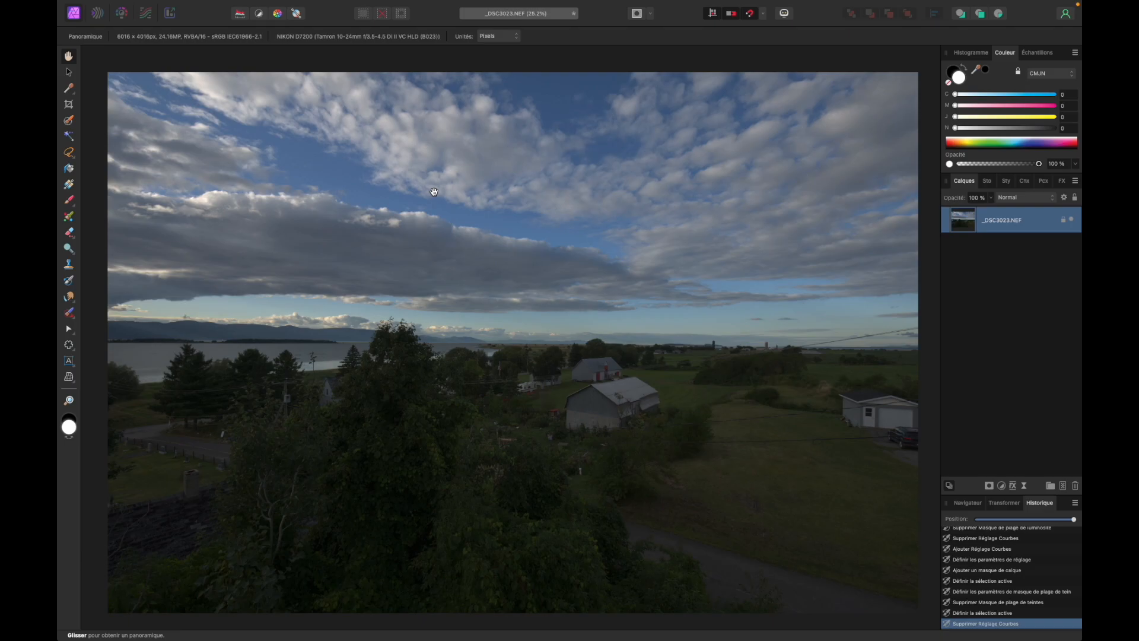
# Add a Courbes adjustment layer above the _DSC3023.NEF photo and raise the curve to brighten the whole image
pyautogui.scroll(-1, 415, 185)
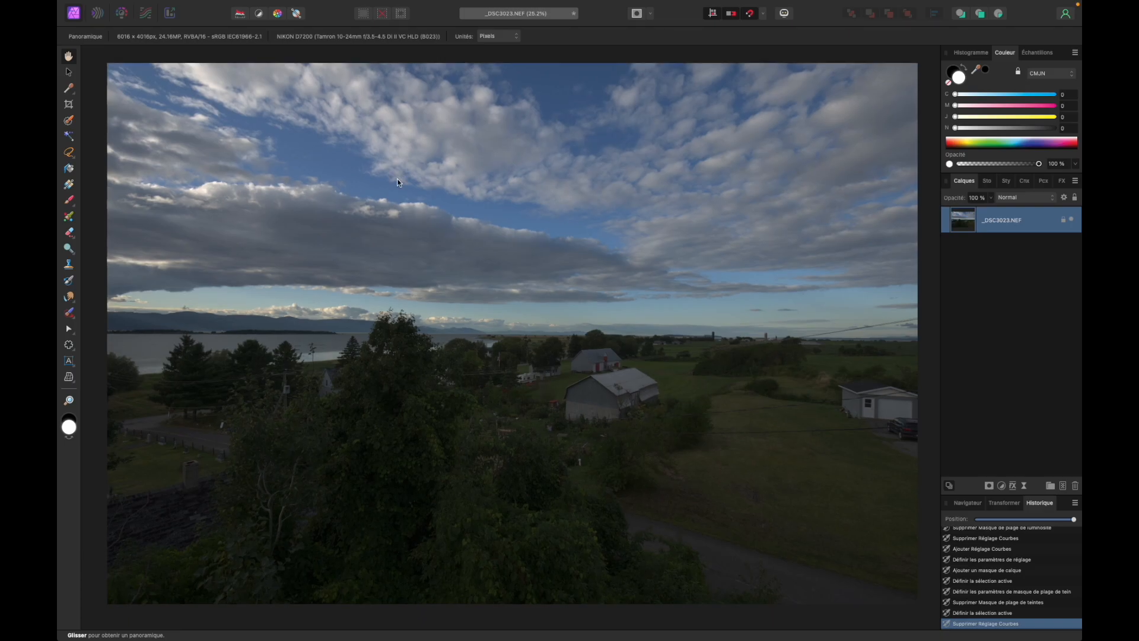
pyautogui.click(299, 6)
pyautogui.moveTo(433, 132)
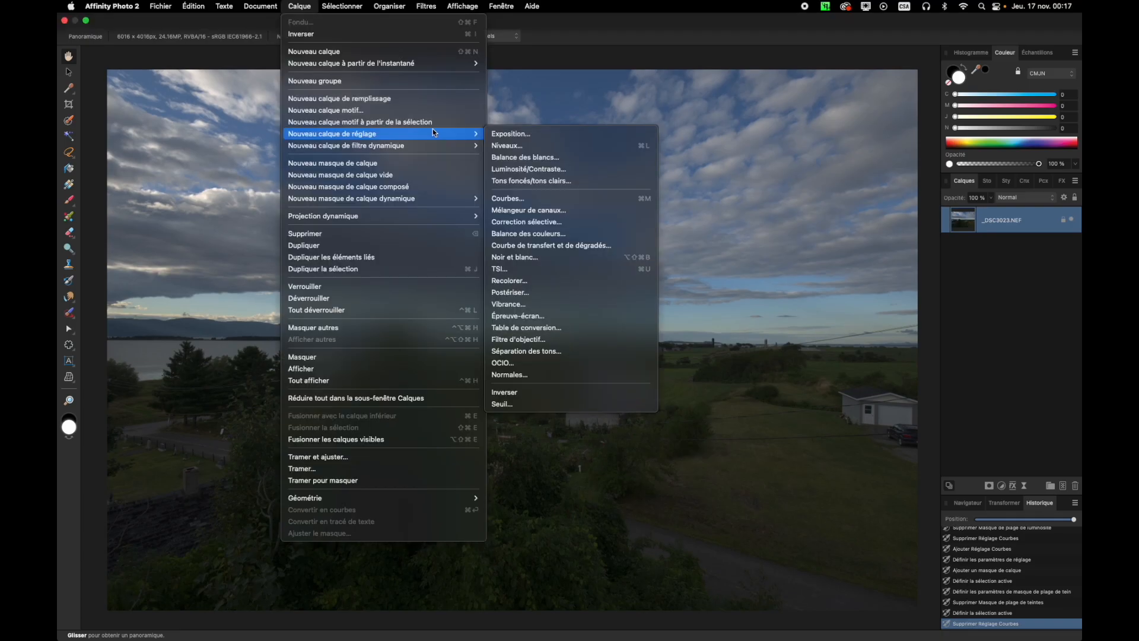
pyautogui.click(507, 199)
pyautogui.moveTo(814, 364); pyautogui.dragTo(807, 327)
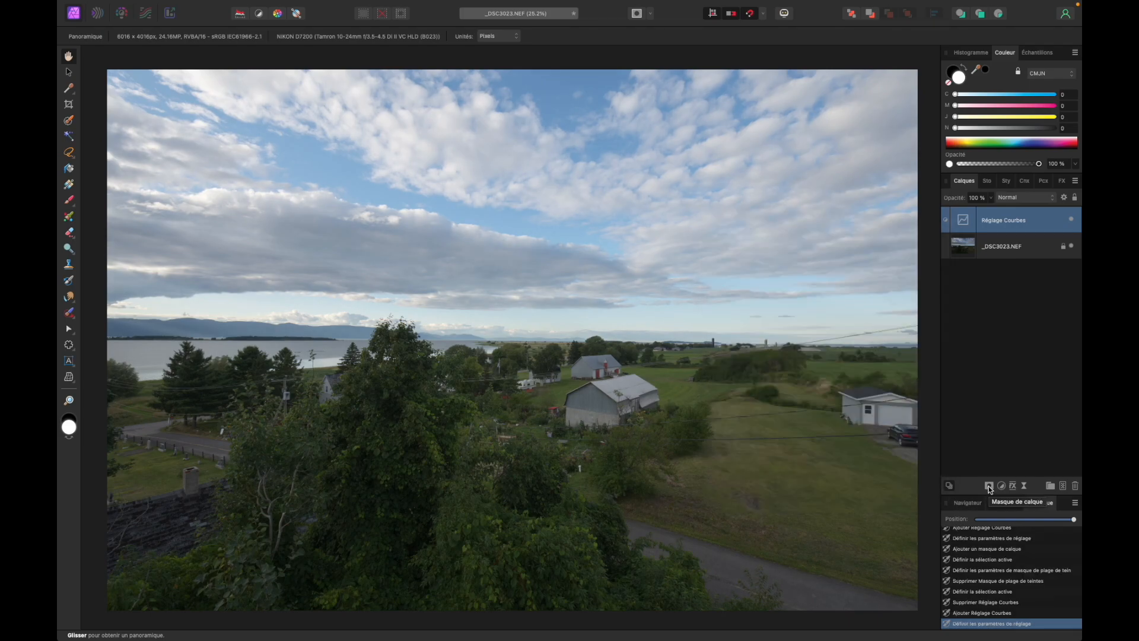
# Add a Masque de plage de luminosité to the Courbes layer, dropping highlights to zero, slightly lowering shadows and raising the midtones of its map
pyautogui.click(989, 487)
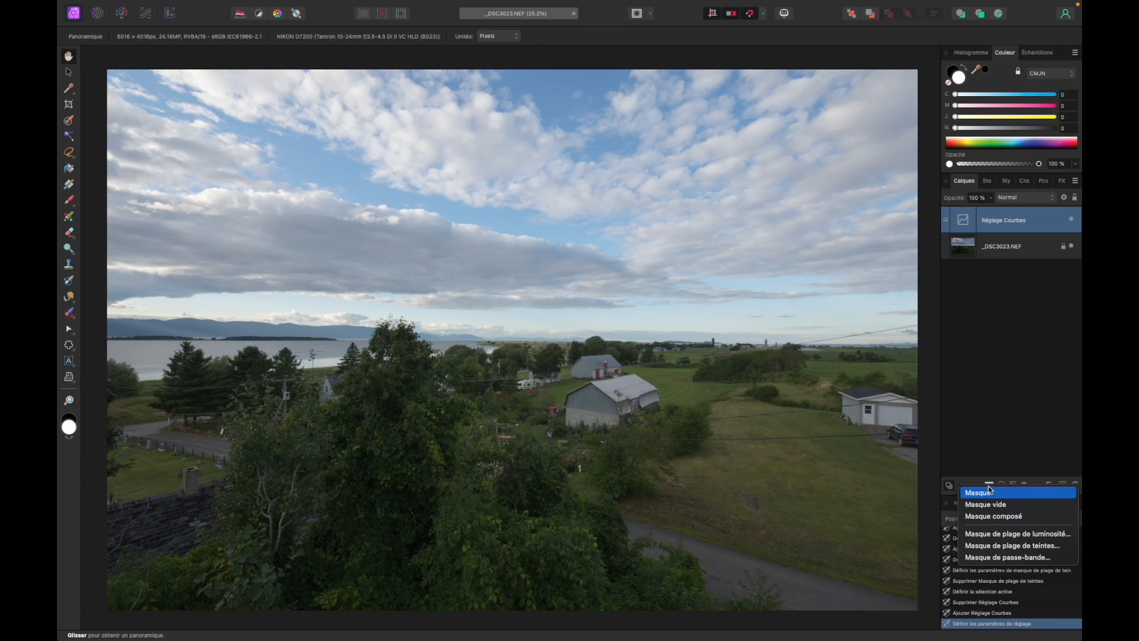
pyautogui.click(991, 534)
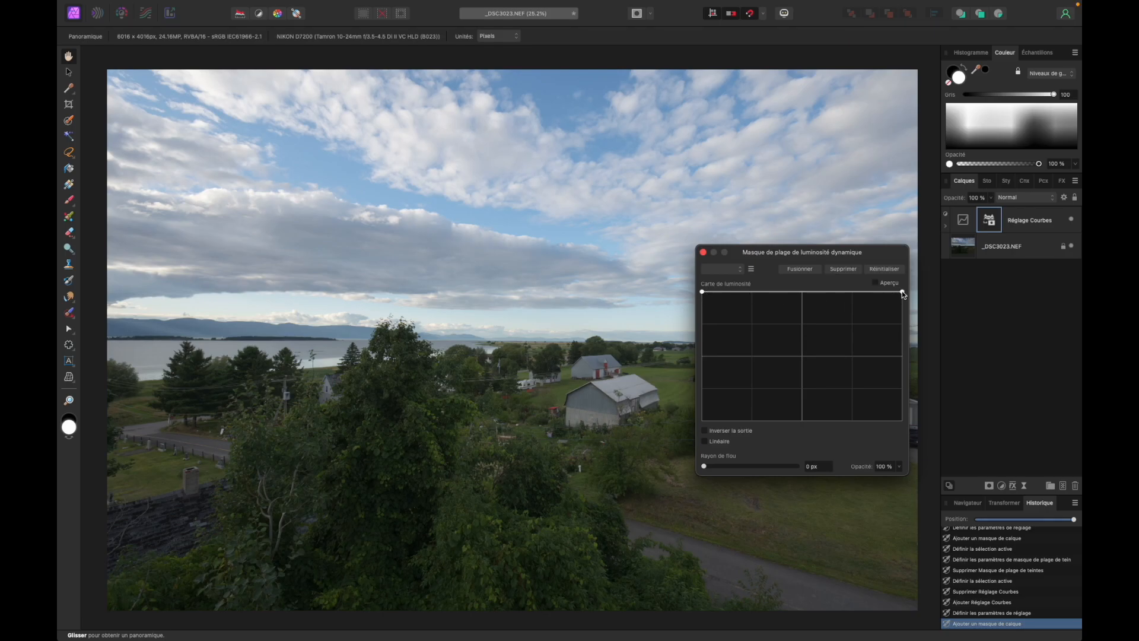
pyautogui.moveTo(902, 290); pyautogui.dragTo(902, 419)
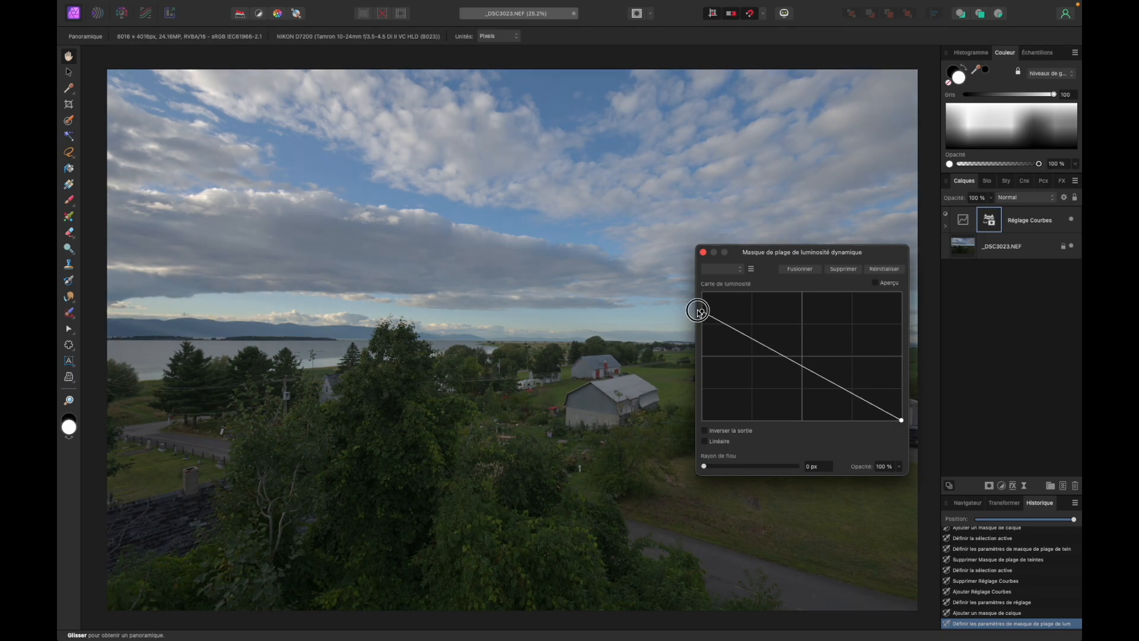
pyautogui.moveTo(702, 292); pyautogui.dragTo(701, 311)
pyautogui.moveTo(802, 366); pyautogui.dragTo(802, 335)
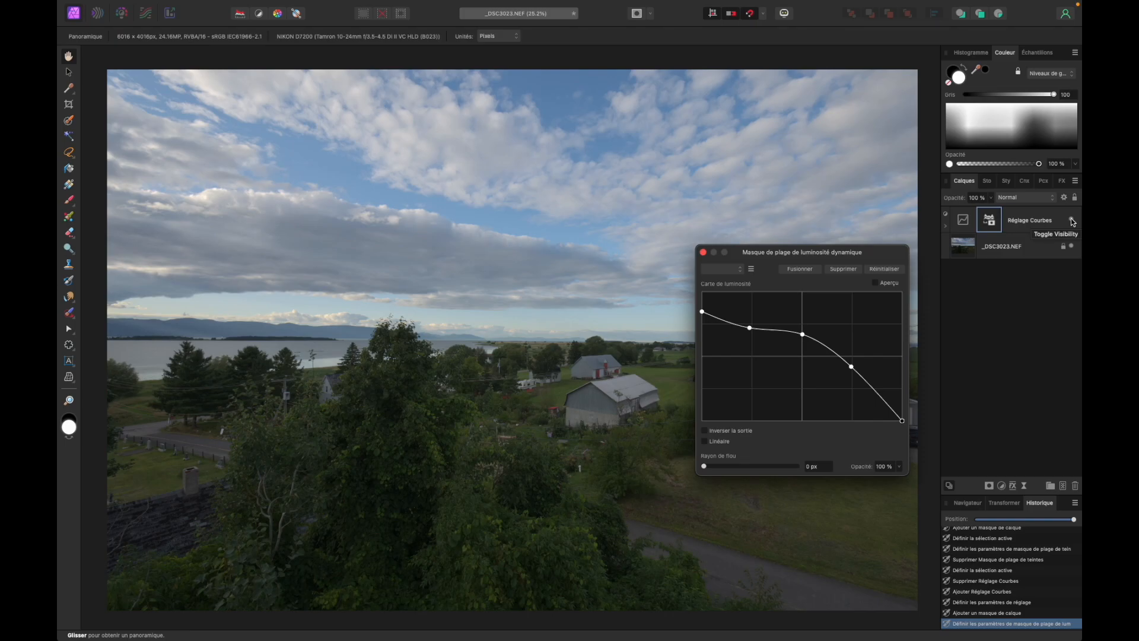
# Toggle the visibility of the Courbes adjustment and its luminosity range mask to compare the photo with and without them
pyautogui.click(1071, 220)
pyautogui.click(1071, 219)
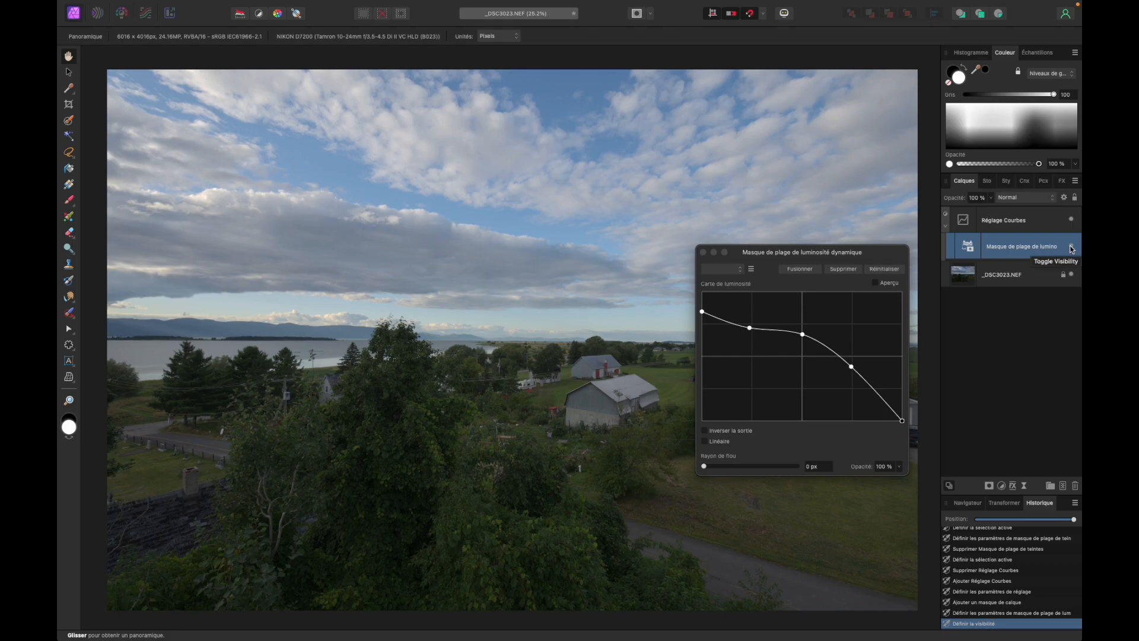
pyautogui.click(1071, 249)
pyautogui.click(1072, 249)
pyautogui.click(1072, 248)
pyautogui.click(1072, 248)
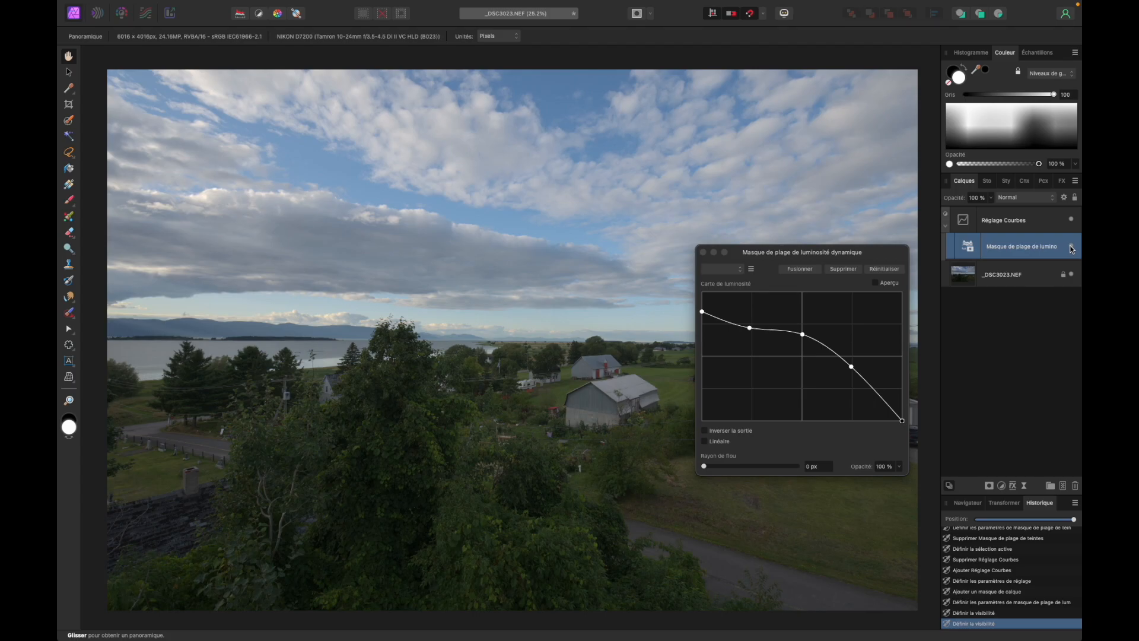
# Delete the luminosity range mask and the Courbes adjustment layer
pyautogui.click(703, 252)
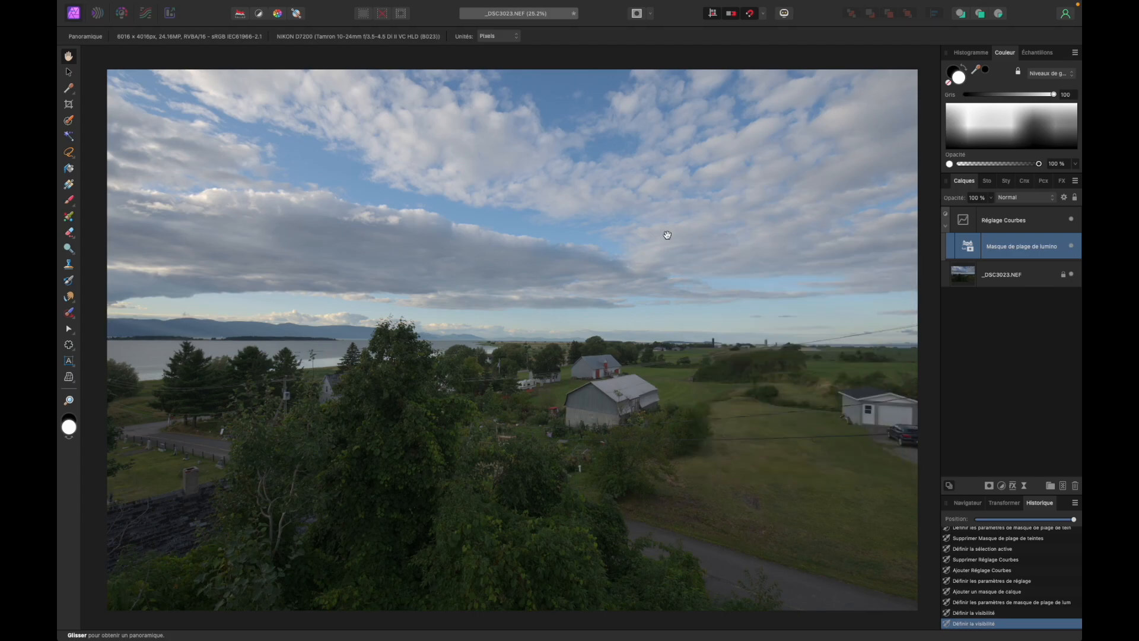
pyautogui.press('BackSpace')
pyautogui.press('BackSpace')
# Add a brightening Courbes adjustment and restrict it with a Masque de plage de teintes centred on the greens, fading toward orange and blue
pyautogui.click(300, 6)
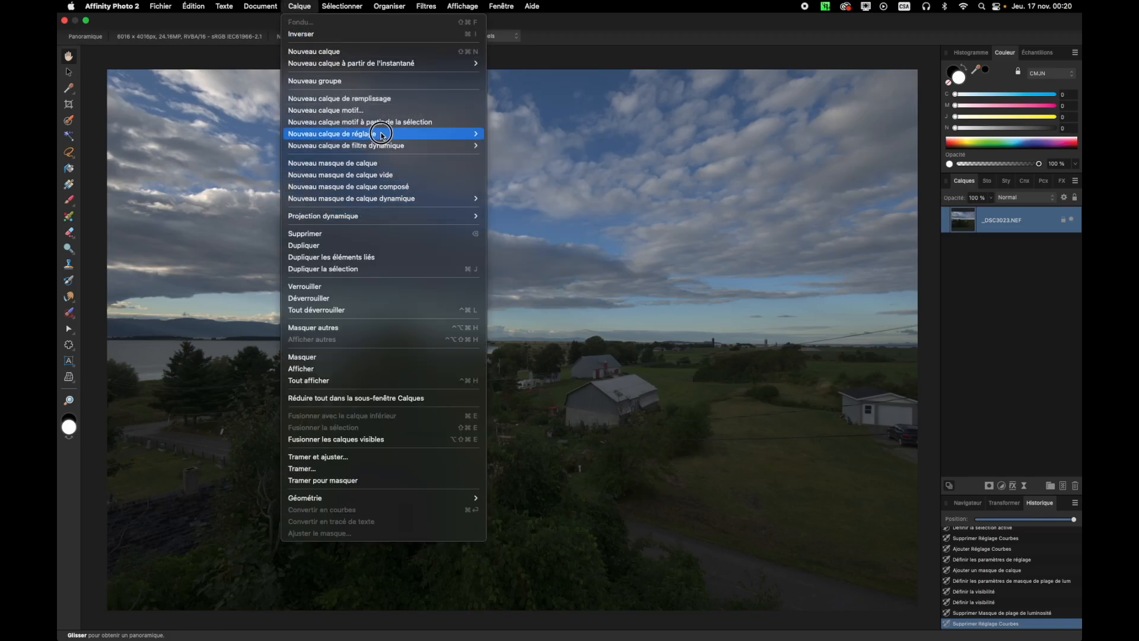
pyautogui.moveTo(381, 136)
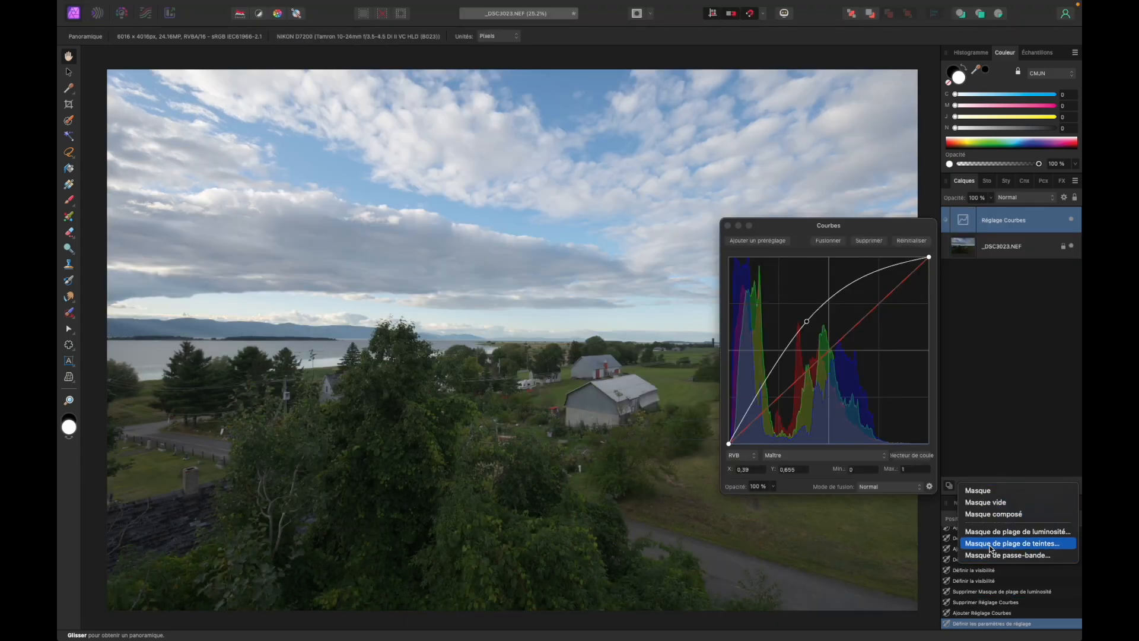
pyautogui.click(990, 545)
pyautogui.moveTo(802, 295); pyautogui.dragTo(845, 315)
pyautogui.moveTo(797, 286); pyautogui.dragTo(833, 201)
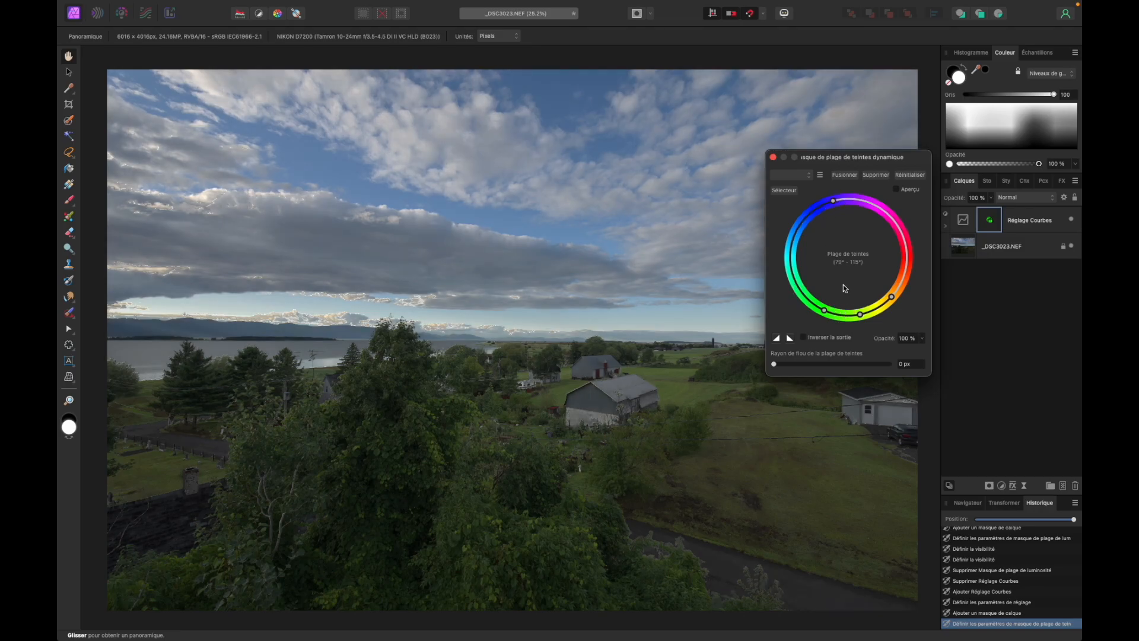
pyautogui.moveTo(891, 296); pyautogui.dragTo(884, 306)
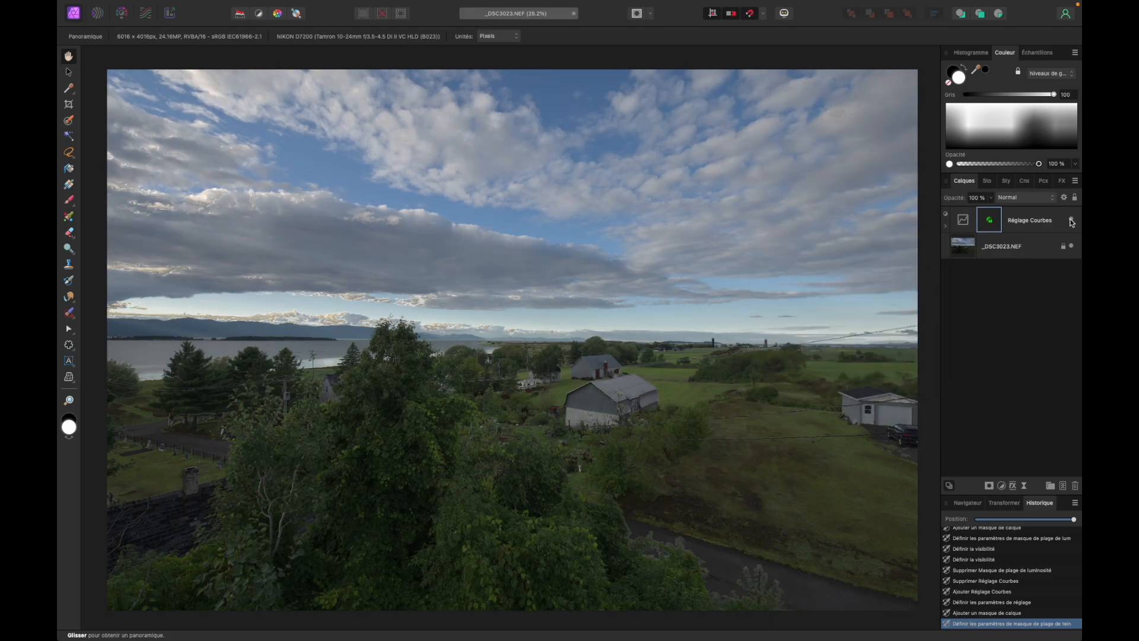
# Toggle the visibility of the Courbes adjustment and its nested hue range mask to compare their effect
pyautogui.click(1071, 219)
pyautogui.click(945, 226)
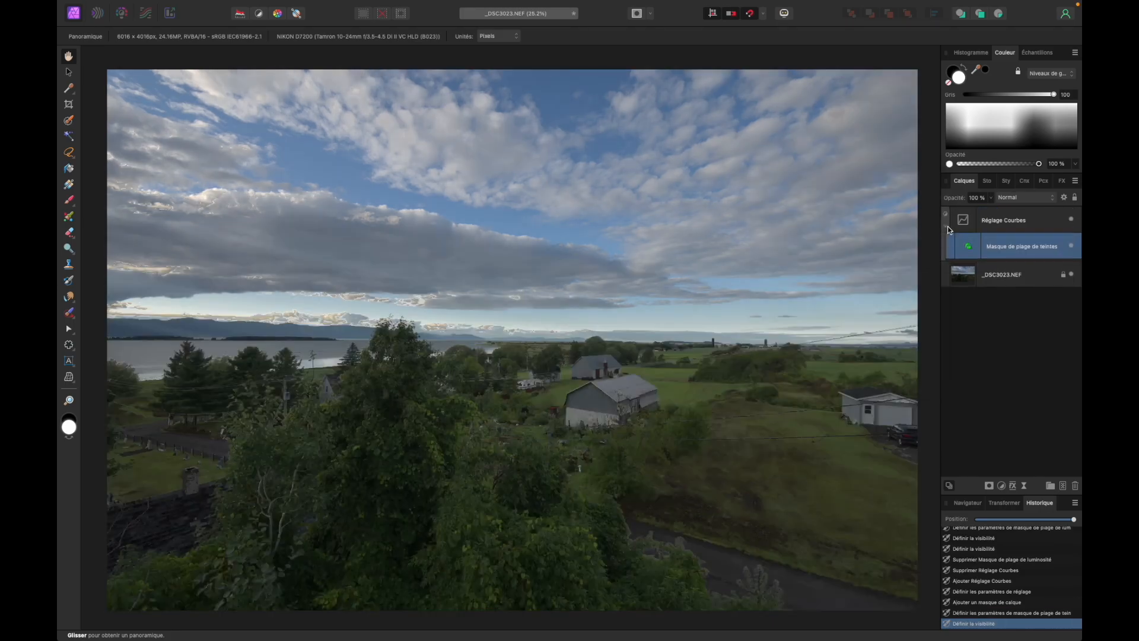
pyautogui.click(1071, 247)
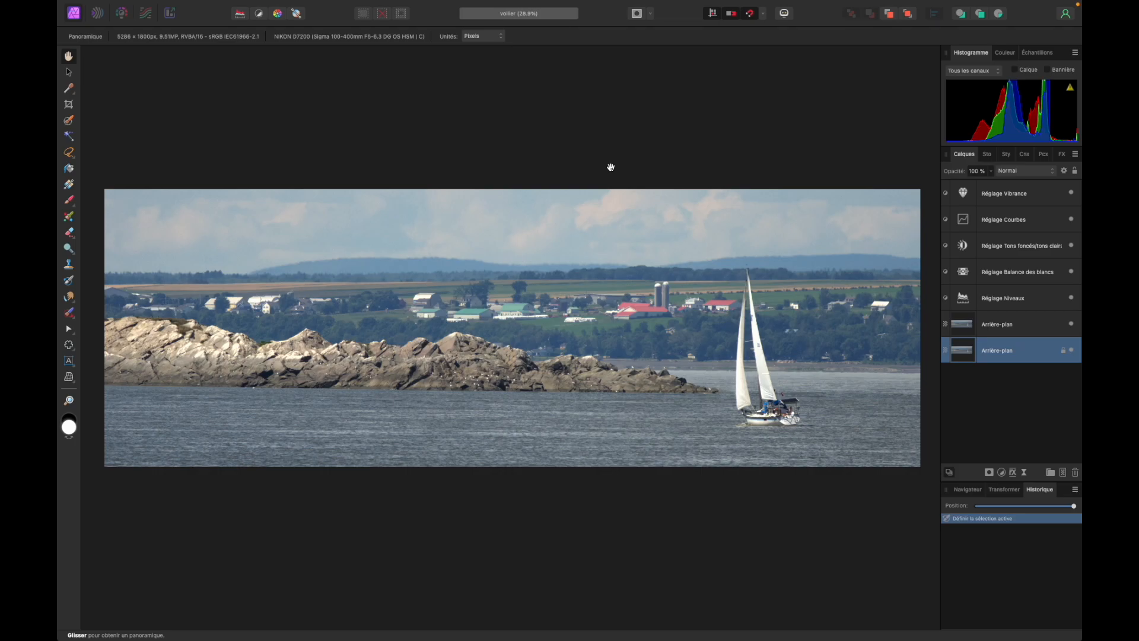
# Open the sailboat photo's export settings and preview a lower JPEG Qualité before returning it to 100
pyautogui.click(160, 6)
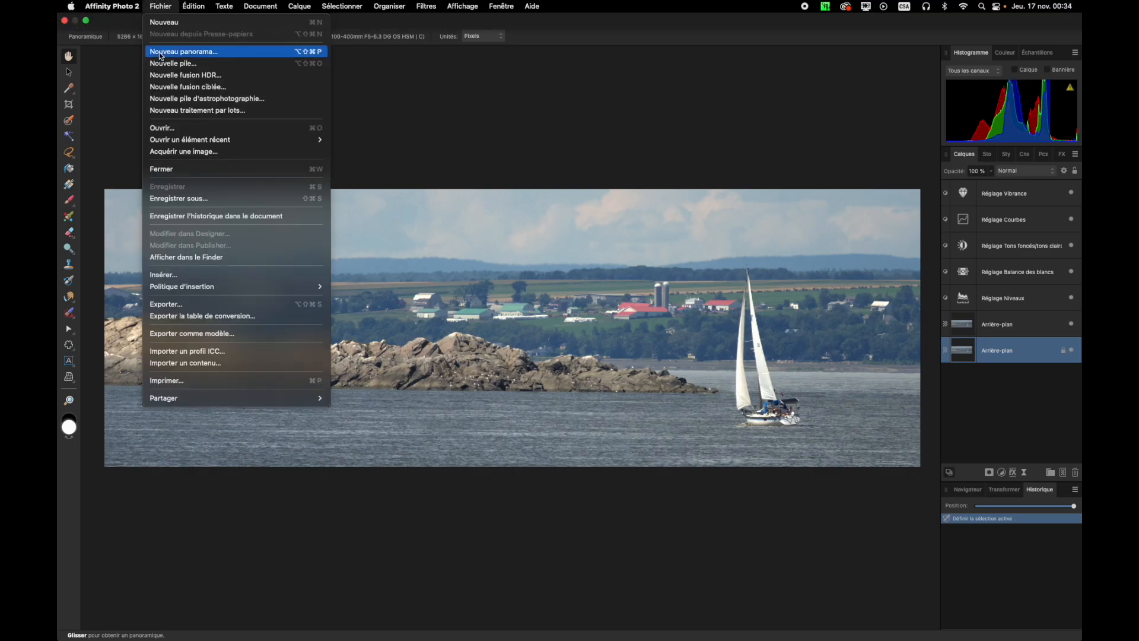
pyautogui.click(172, 304)
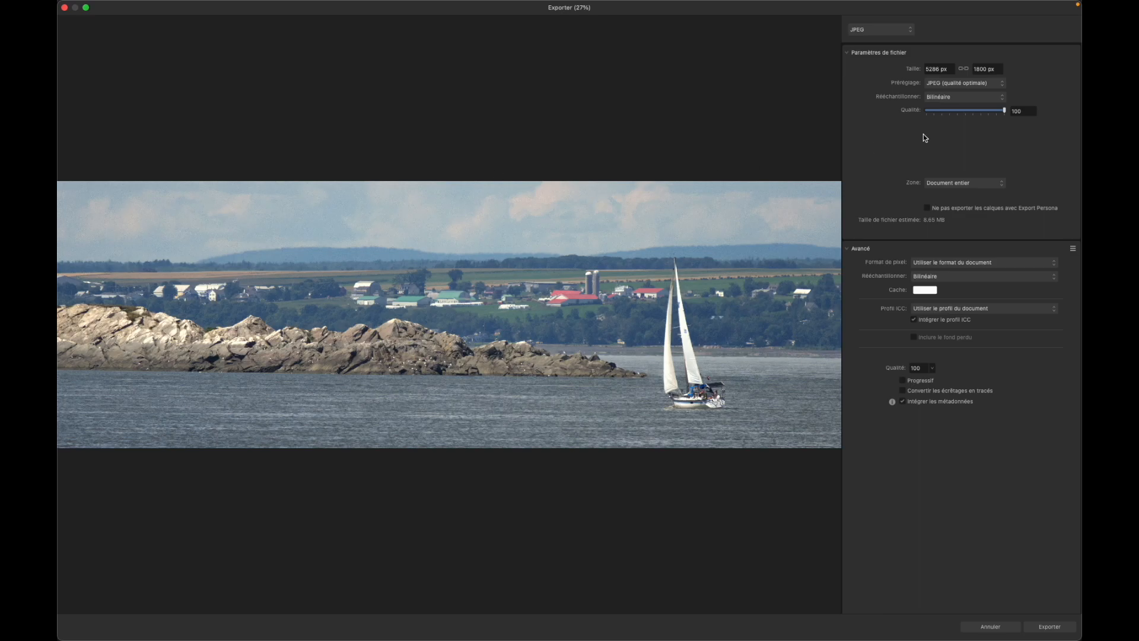
pyautogui.moveTo(1006, 112); pyautogui.dragTo(965, 111)
pyautogui.moveTo(966, 110); pyautogui.dragTo(1007, 115)
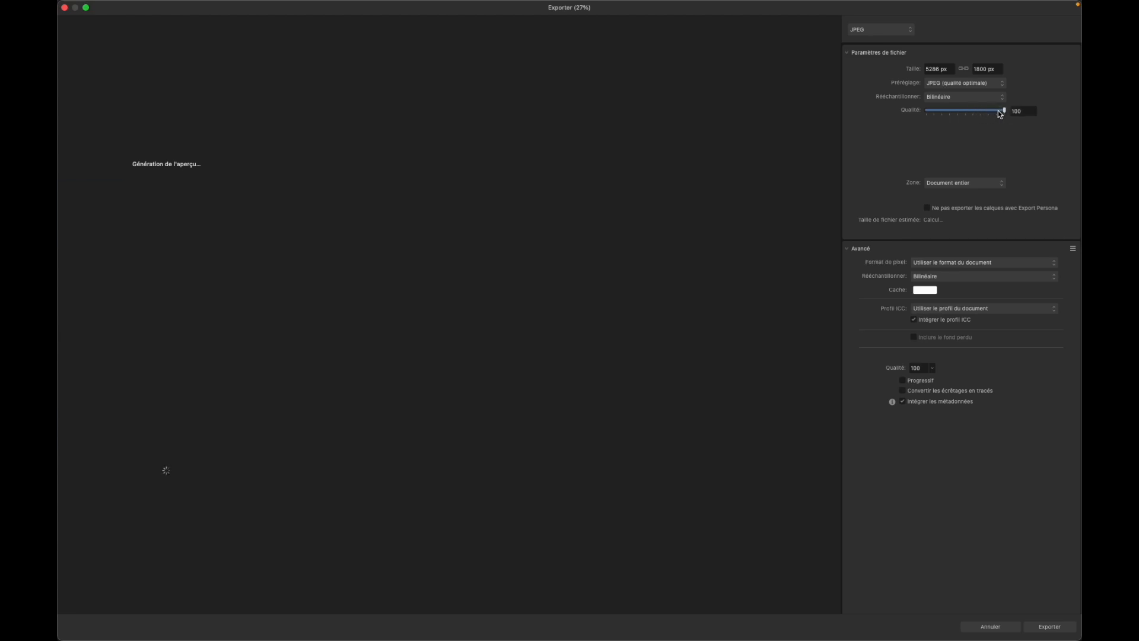
# List the file formats available for exporting the sailboat photo
pyautogui.click(911, 29)
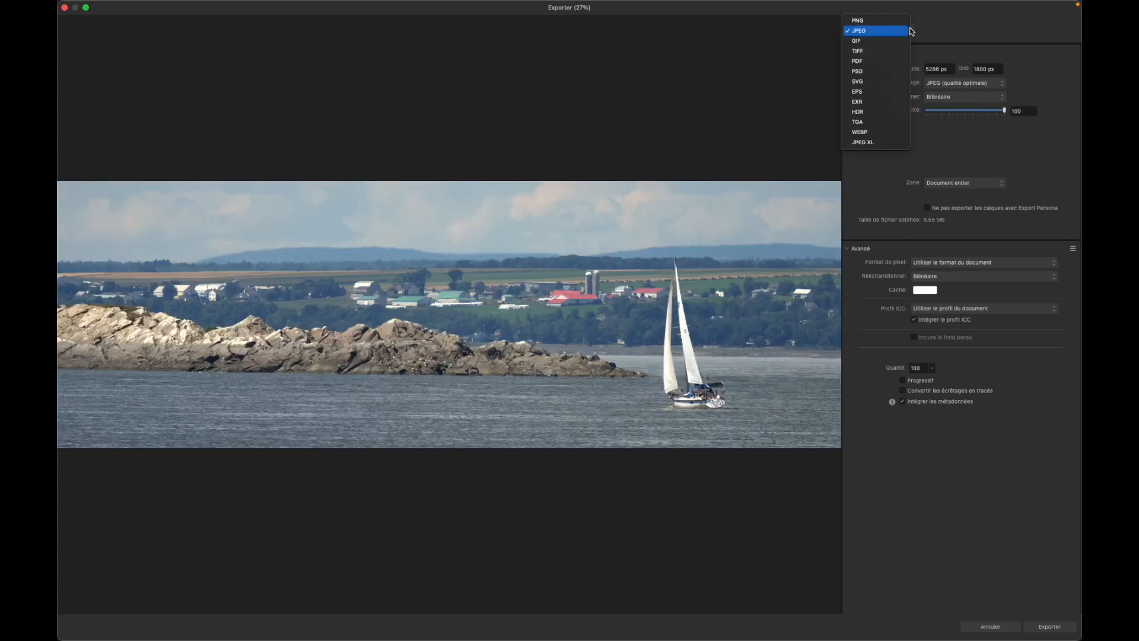